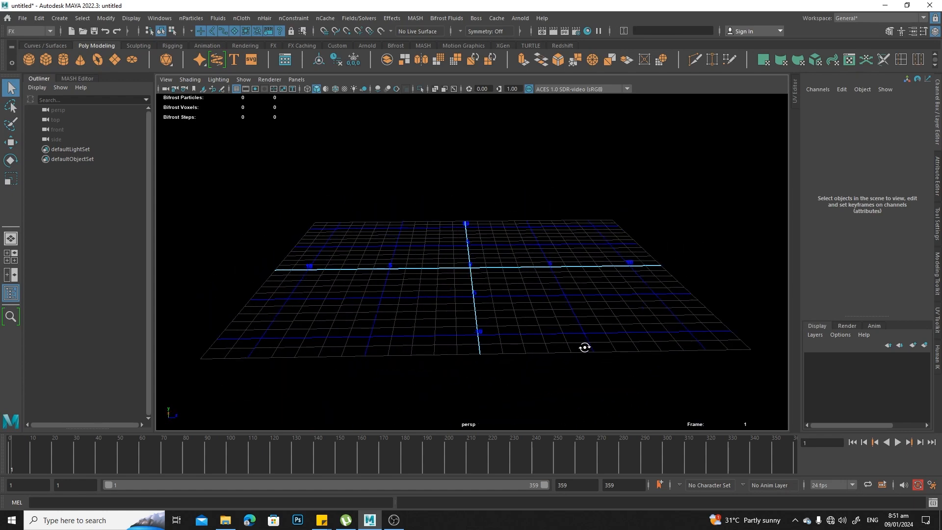
pyautogui.keyDown('alt'); pyautogui.moveTo(582, 355); pyautogui.dragTo(580, 354, button='middle'); pyautogui.keyUp('alt')
pyautogui.keyDown('alt'); pyautogui.moveTo(580, 353); pyautogui.dragTo(582, 355, button='right'); pyautogui.keyUp('alt')
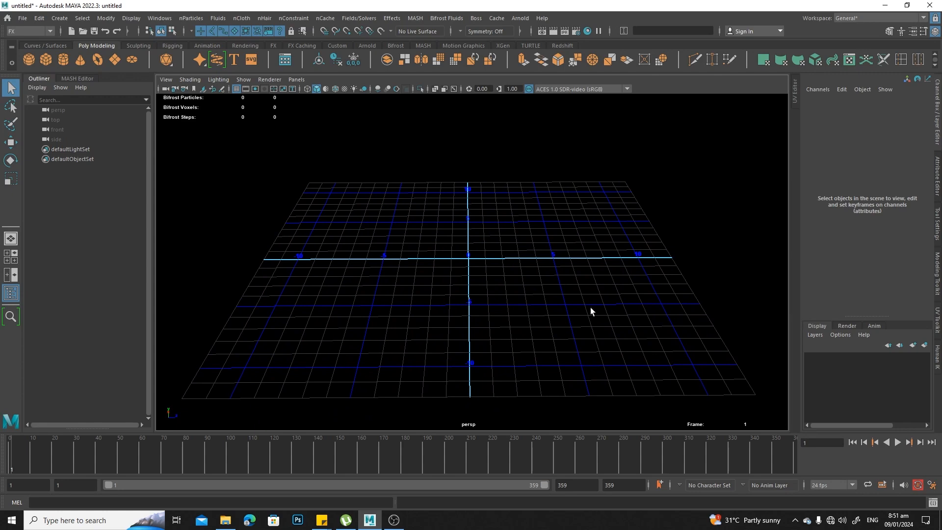
pyautogui.keyDown('alt'); pyautogui.moveTo(502, 256); pyautogui.dragTo(487, 252); pyautogui.keyUp('alt')
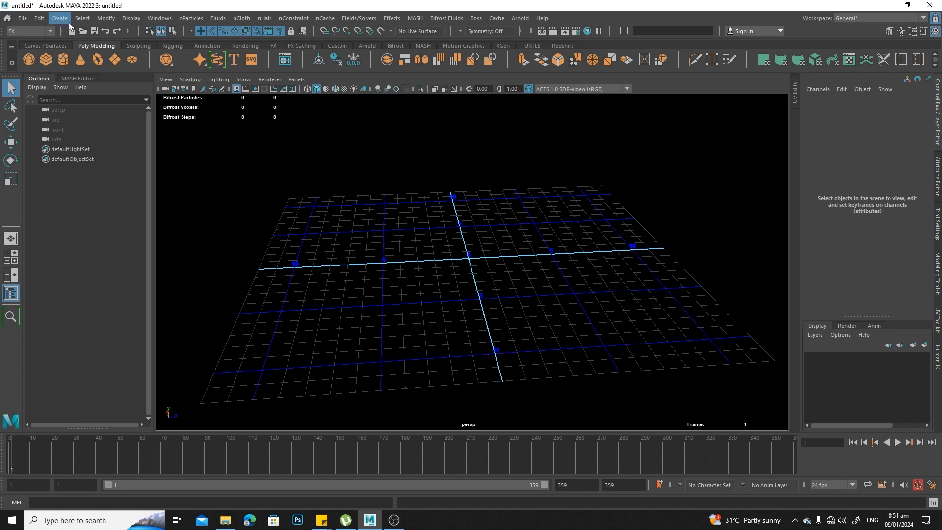
# Step: Create an nParticle emitter with default settings from the FX menu set
pyautogui.click(48, 32)
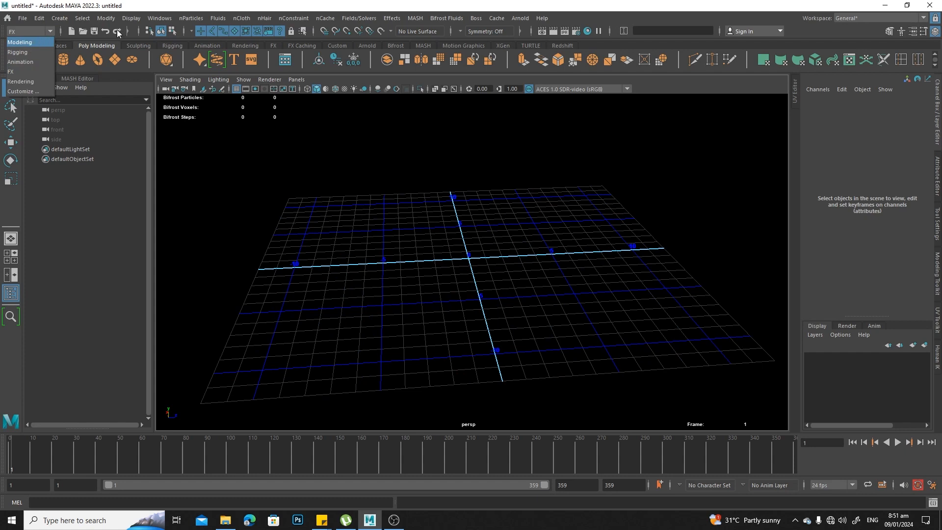
pyautogui.click(184, 19)
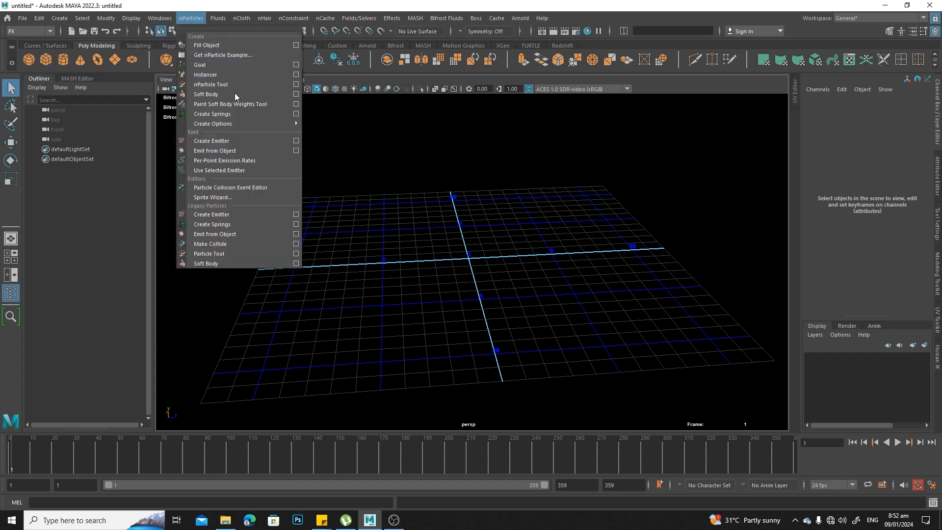
pyautogui.click(240, 141)
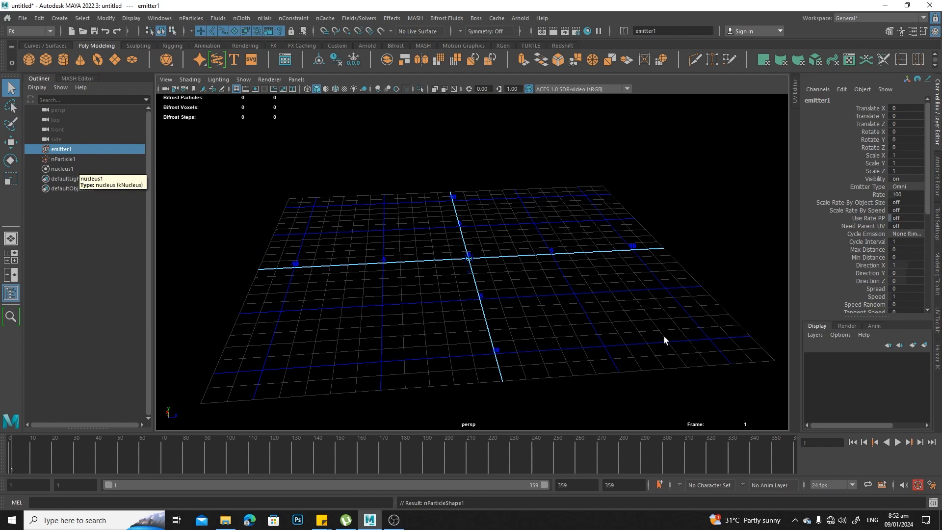
# Step: Move the emitter to about 8.9 in Translate Y and -9.25 in Translate Z, and play the particle simulation briefly
pyautogui.press('w')
pyautogui.keyDown('alt'); pyautogui.moveTo(496, 273); pyautogui.dragTo(529, 264); pyautogui.keyUp('alt')
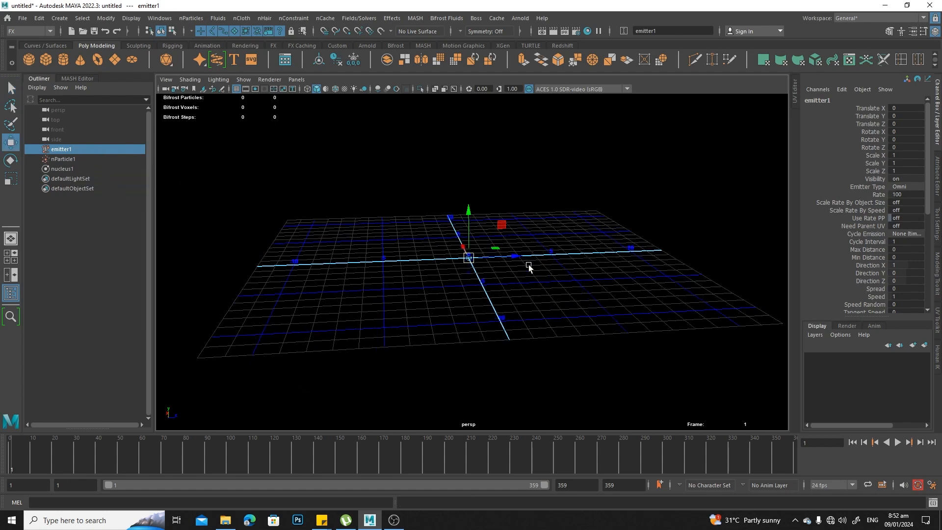
pyautogui.keyDown('alt'); pyautogui.moveTo(505, 227); pyautogui.dragTo(518, 285, button='middle'); pyautogui.keyUp('alt')
pyautogui.moveTo(481, 273); pyautogui.dragTo(481, 125)
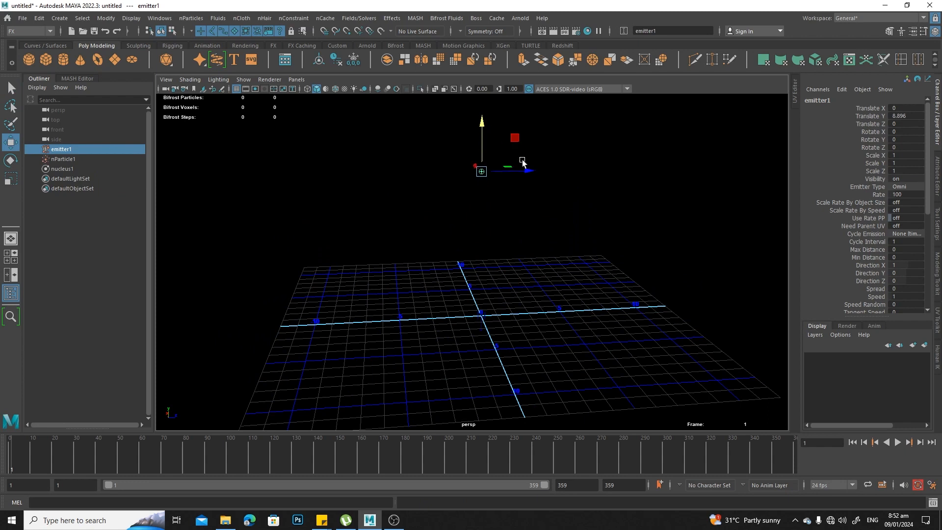
pyautogui.moveTo(524, 167); pyautogui.dragTo(355, 175)
pyautogui.click(896, 441)
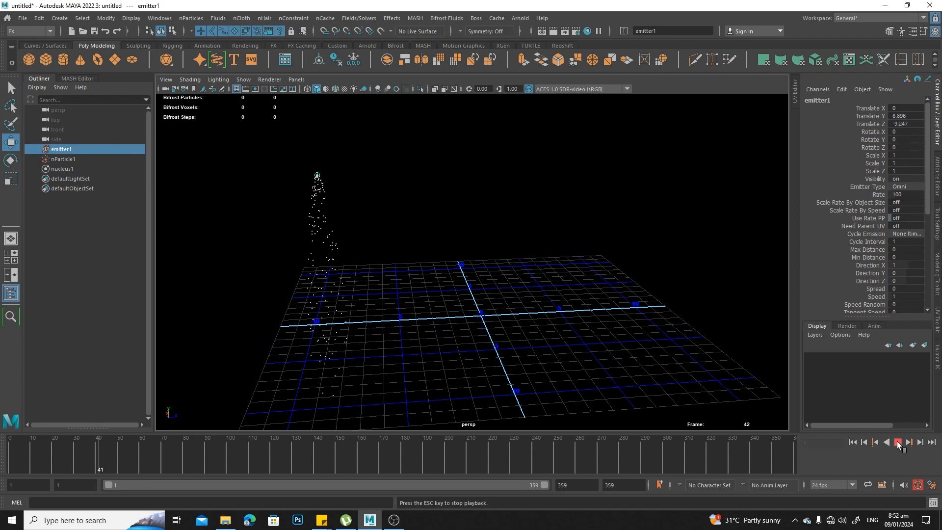
pyautogui.click(897, 440)
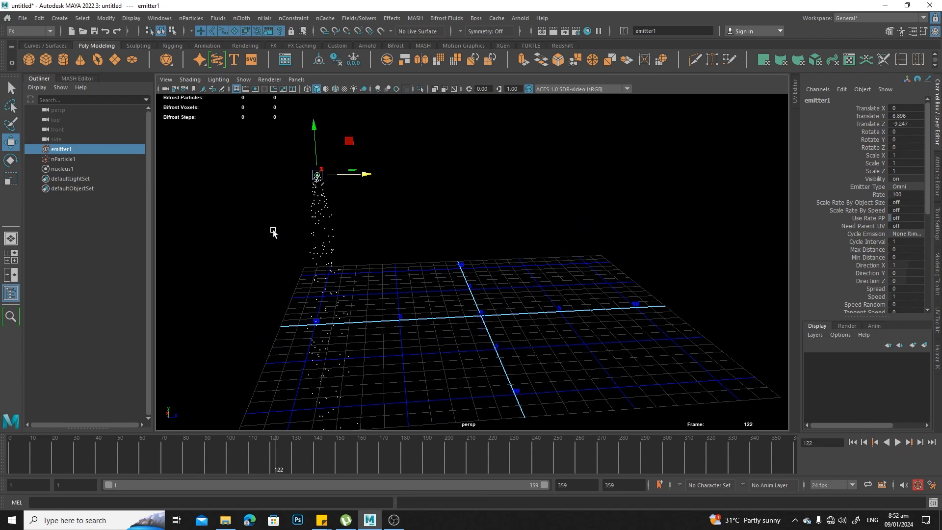
# Step: Set the Particle Render Type of nParticle1 to Spheres in its shading attributes
pyautogui.click(316, 230)
pyautogui.hotkey('ctrl', 'a')
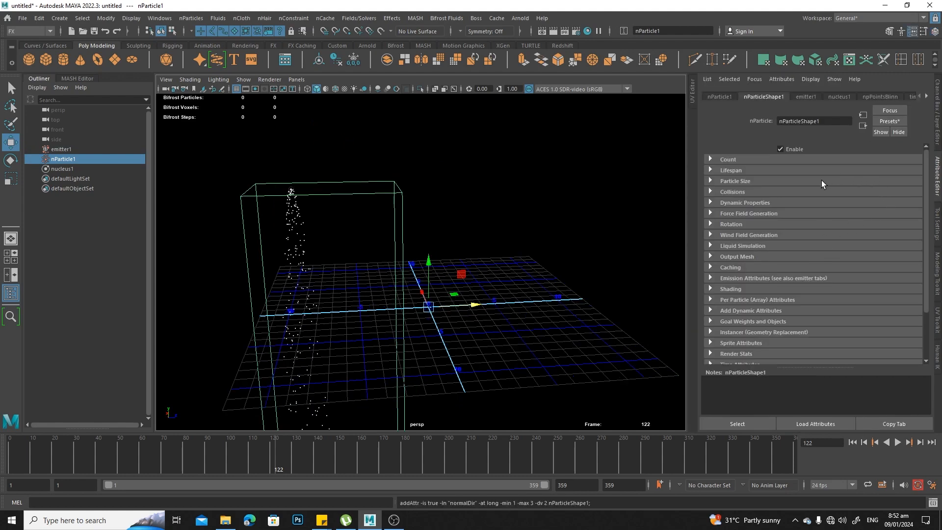
pyautogui.click(758, 289)
pyautogui.scroll(-2, 840, 286)
pyautogui.click(827, 268)
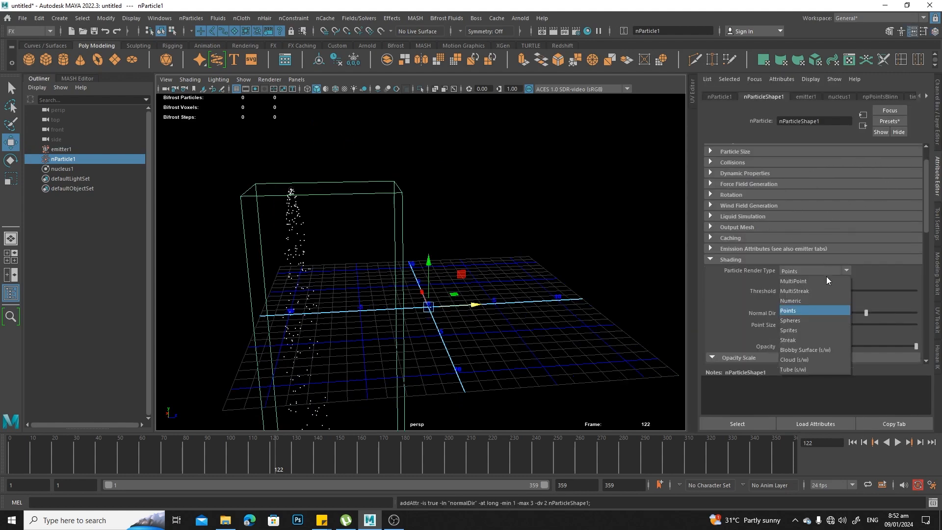
pyautogui.click(814, 320)
# Step: Set the selected colour of nParticle1 to red and deselect the particles
pyautogui.scroll(-5, 865, 297)
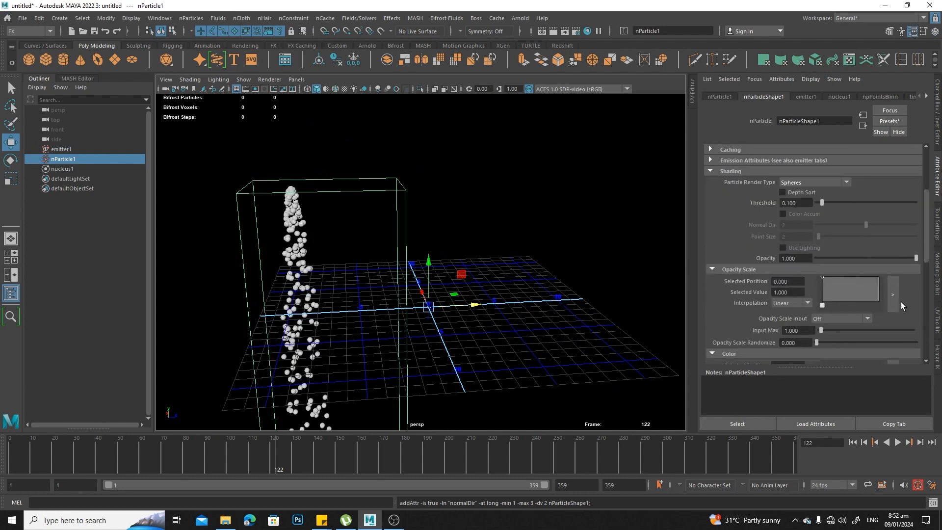
pyautogui.scroll(-5, 893, 299)
pyautogui.click(785, 288)
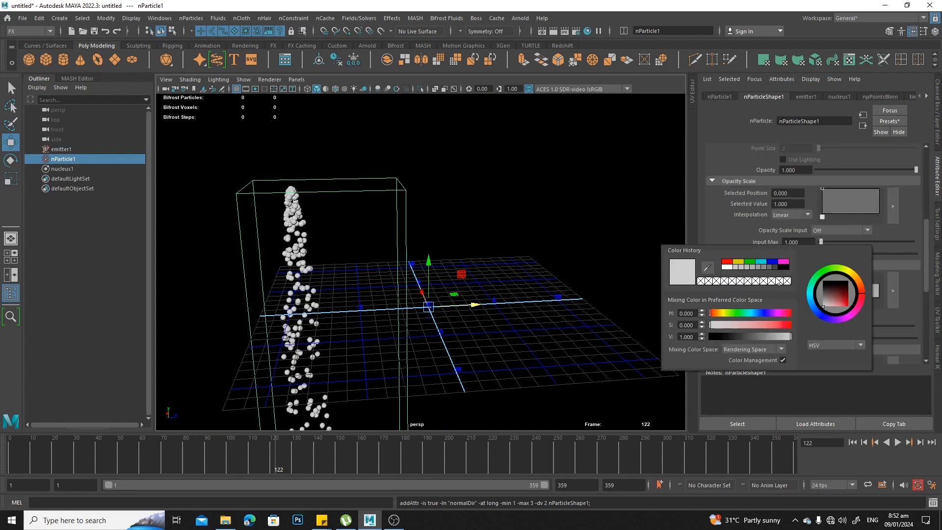
pyautogui.click(728, 262)
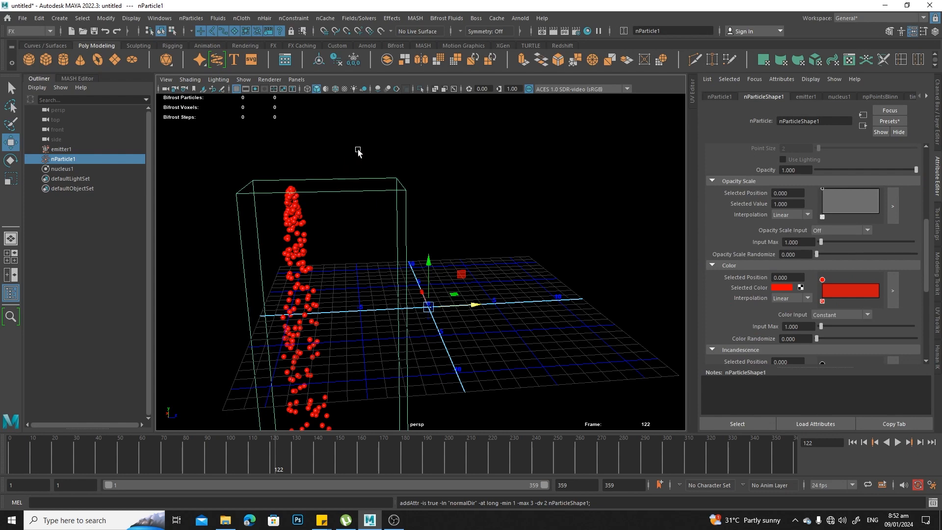
pyautogui.keyDown('alt'); pyautogui.moveTo(360, 151); pyautogui.dragTo(432, 170); pyautogui.keyUp('alt')
pyautogui.press('q')
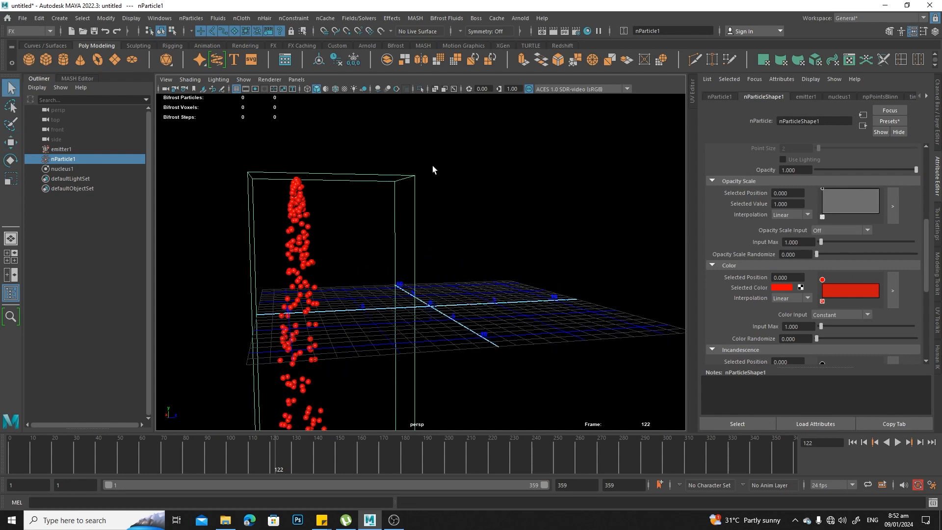
pyautogui.click(458, 171)
pyautogui.keyDown('alt'); pyautogui.moveTo(521, 263); pyautogui.dragTo(478, 269); pyautogui.keyUp('alt')
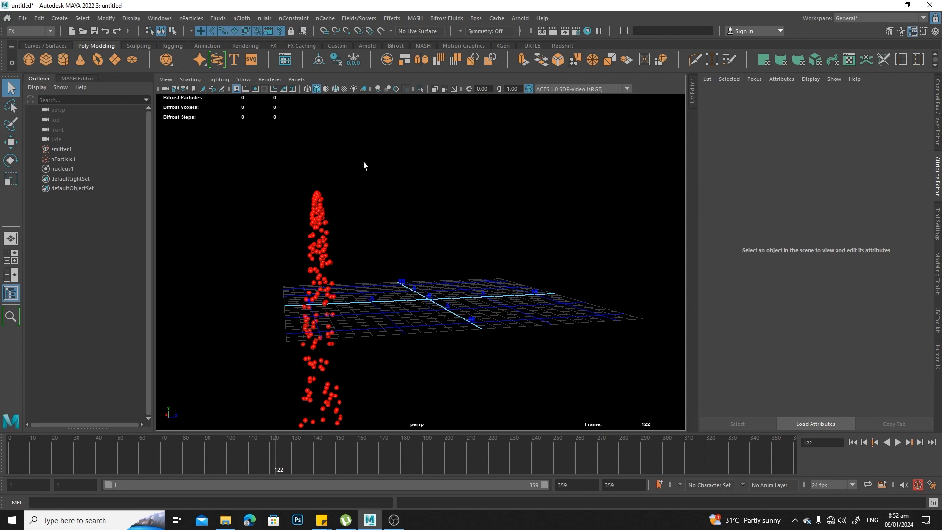
# Step: Create a second nParticle emitter and move it to about 8.6 in Y and 6.27 in Z
pyautogui.click(194, 19)
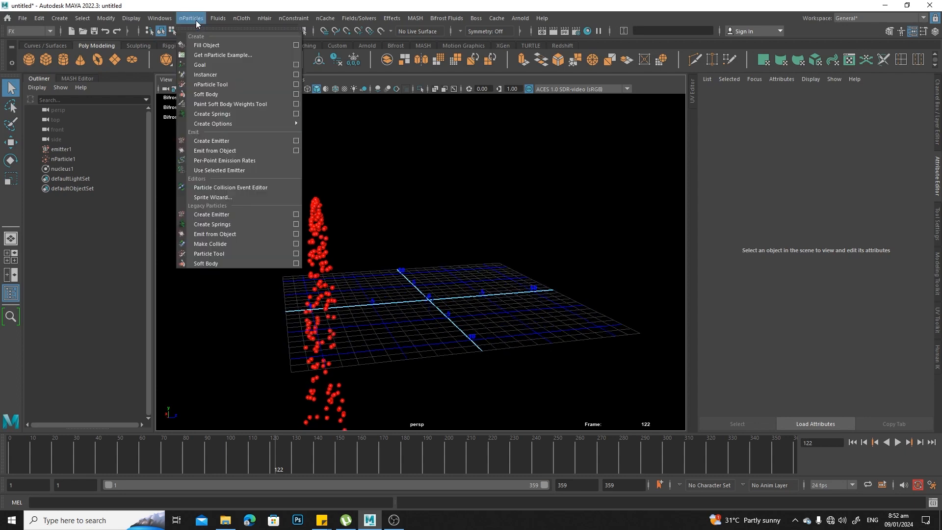
pyautogui.click(240, 141)
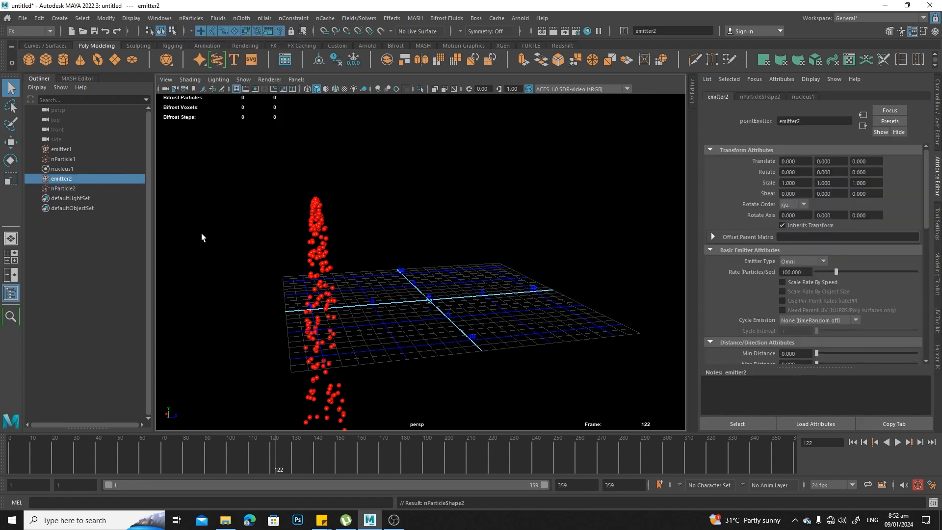
pyautogui.press('w')
pyautogui.moveTo(429, 262); pyautogui.dragTo(429, 162)
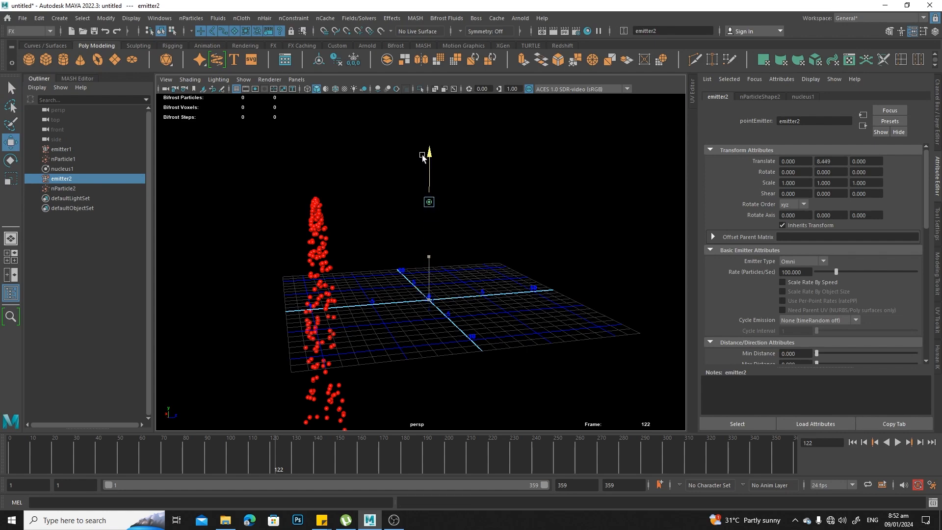
pyautogui.moveTo(475, 197); pyautogui.dragTo(545, 198)
pyautogui.keyDown('alt'); pyautogui.moveTo(554, 225); pyautogui.dragTo(539, 222); pyautogui.keyUp('alt')
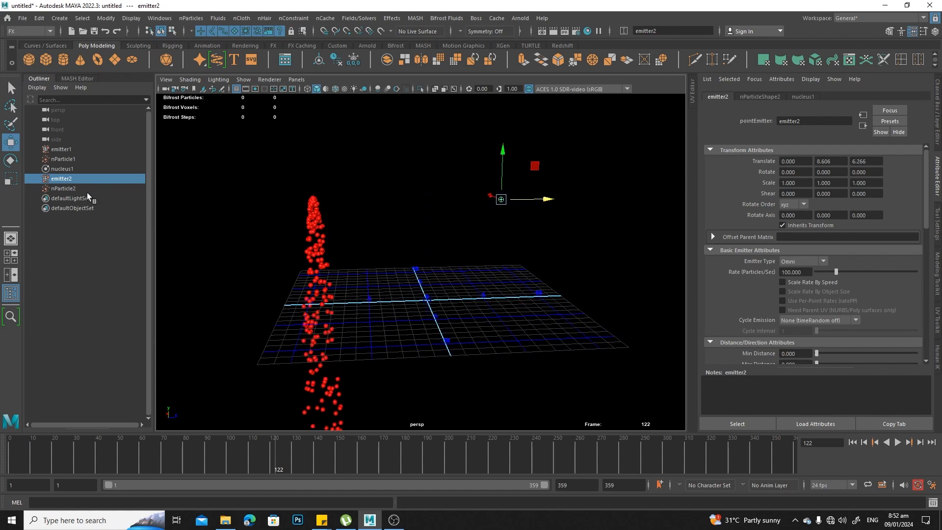
# Step: Set the selected colour of nParticle2 to cyan
pyautogui.click(102, 191)
pyautogui.scroll(2, 799, 236)
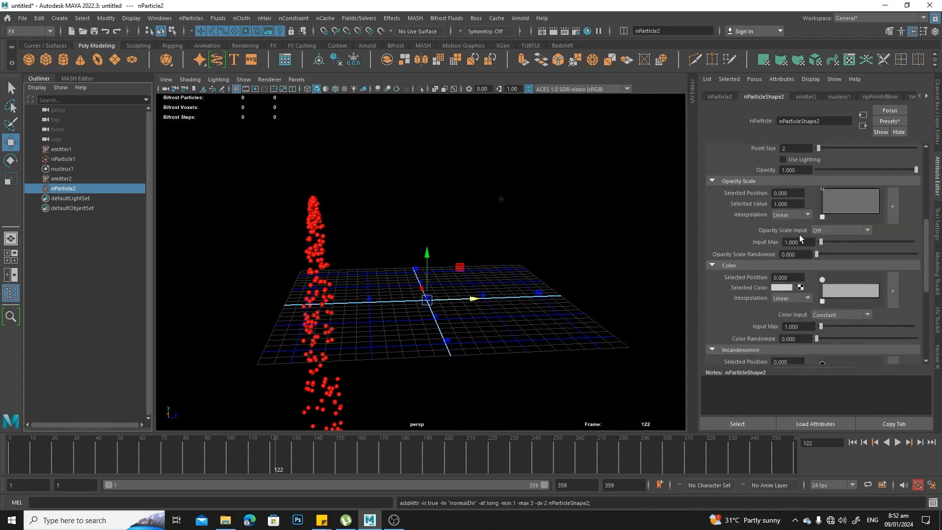
pyautogui.click(781, 288)
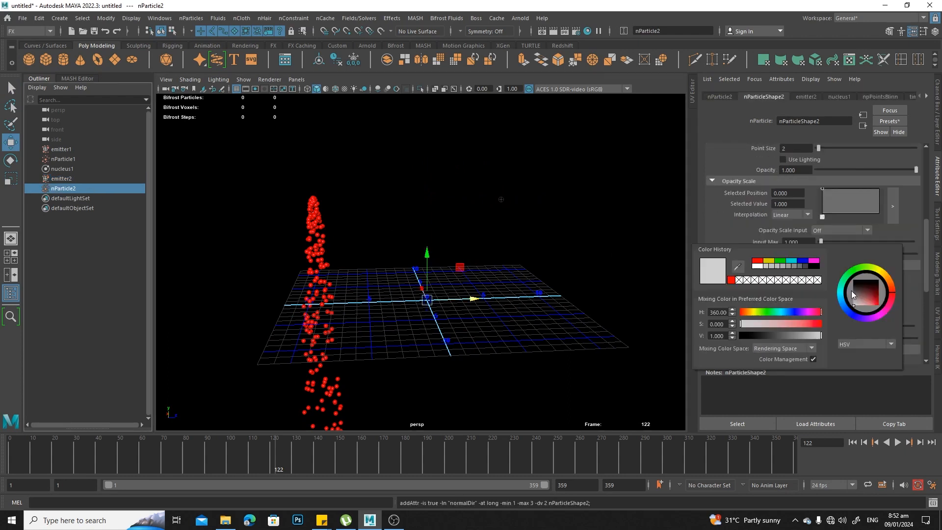
pyautogui.click(802, 261)
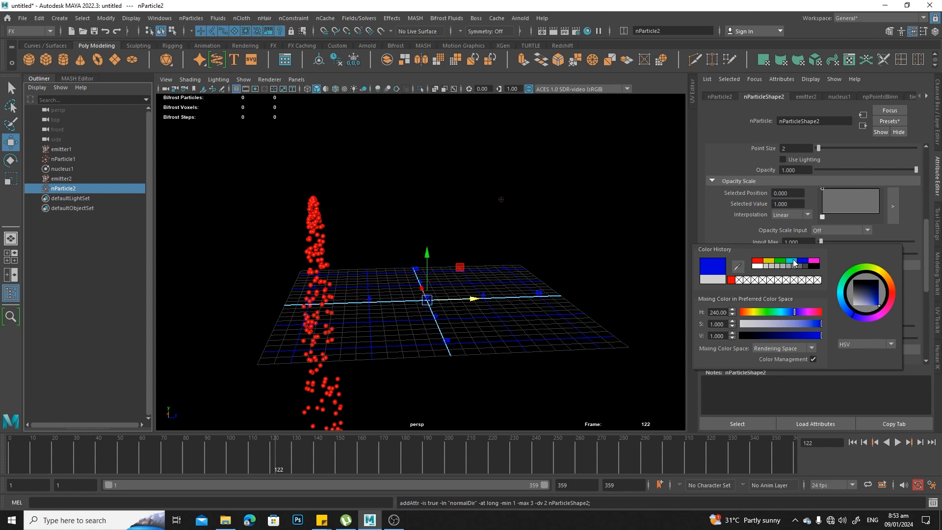
pyautogui.moveTo(927, 244); pyautogui.dragTo(936, 191)
# Step: Set the Particle Render Type of nParticle2 to Spheres and play the simulation from the first frame
pyautogui.scroll(2, 825, 300)
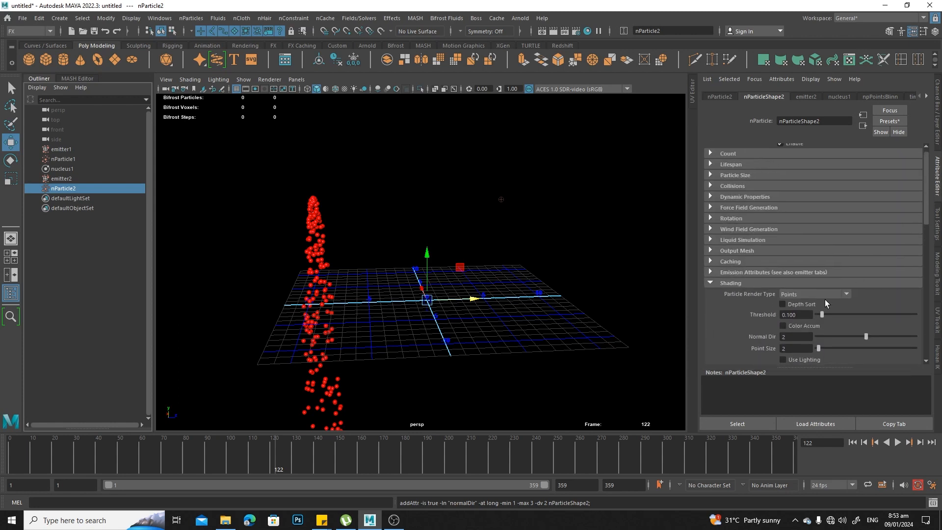
pyautogui.click(818, 295)
pyautogui.click(816, 343)
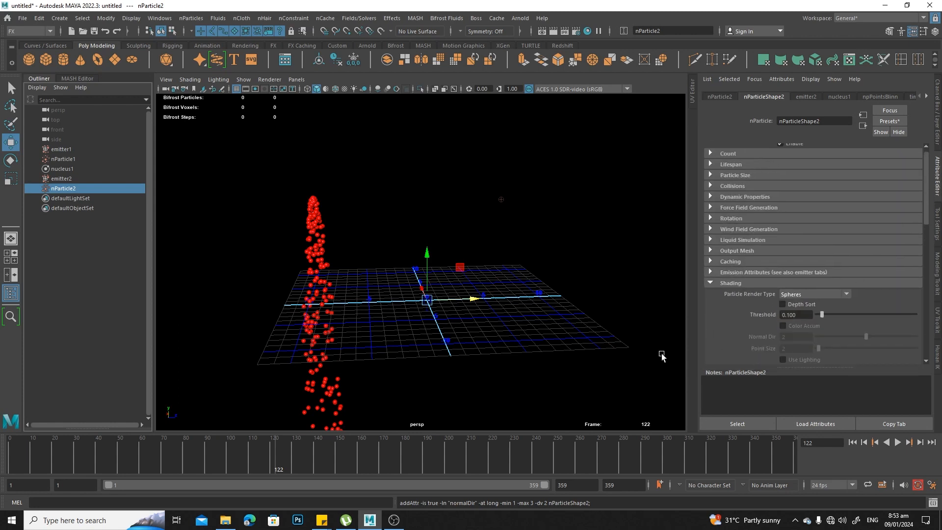
pyautogui.click(853, 441)
pyautogui.click(897, 443)
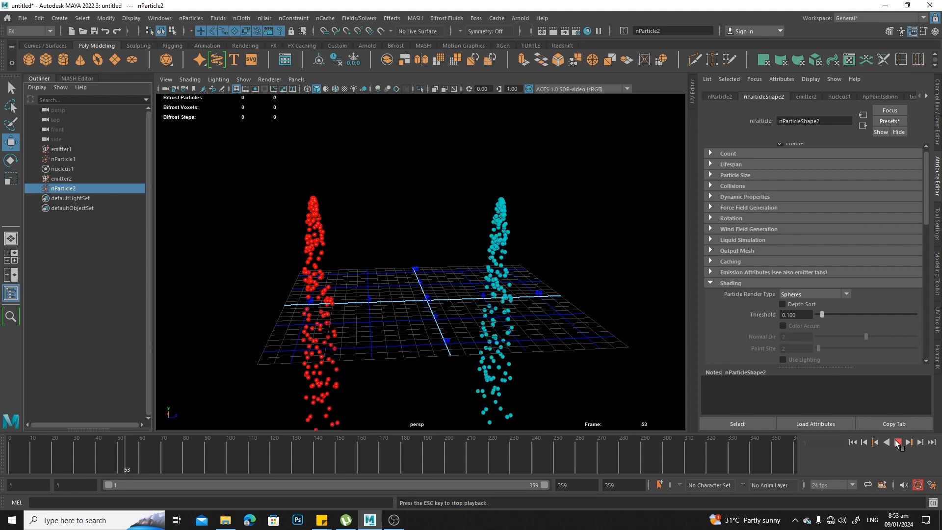
pyautogui.keyDown('alt'); pyautogui.moveTo(452, 301); pyautogui.dragTo(451, 297); pyautogui.keyUp('alt')
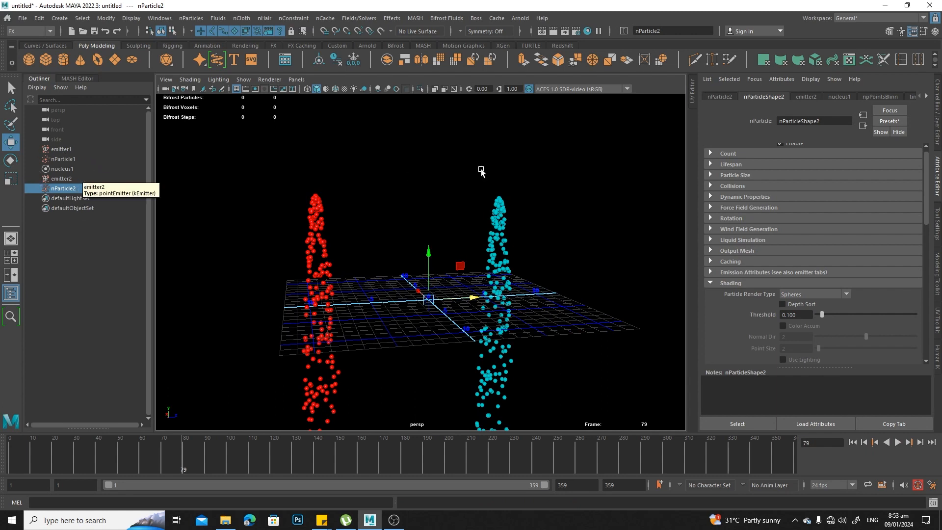
# Step: Set the Gravity of nucleus1 to 0 in its channel attributes
pyautogui.click(937, 106)
pyautogui.click(468, 211)
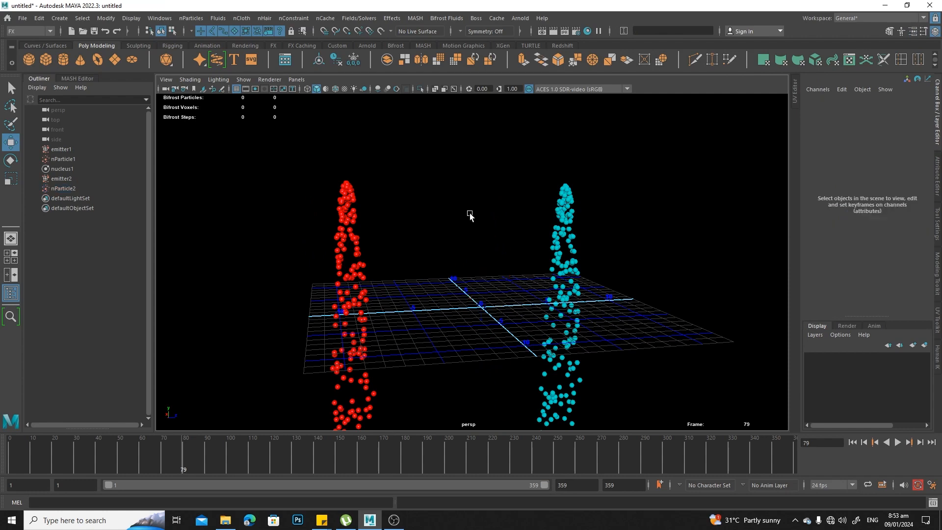
pyautogui.press('q')
pyautogui.keyDown('alt'); pyautogui.moveTo(539, 295); pyautogui.dragTo(531, 301); pyautogui.keyUp('alt')
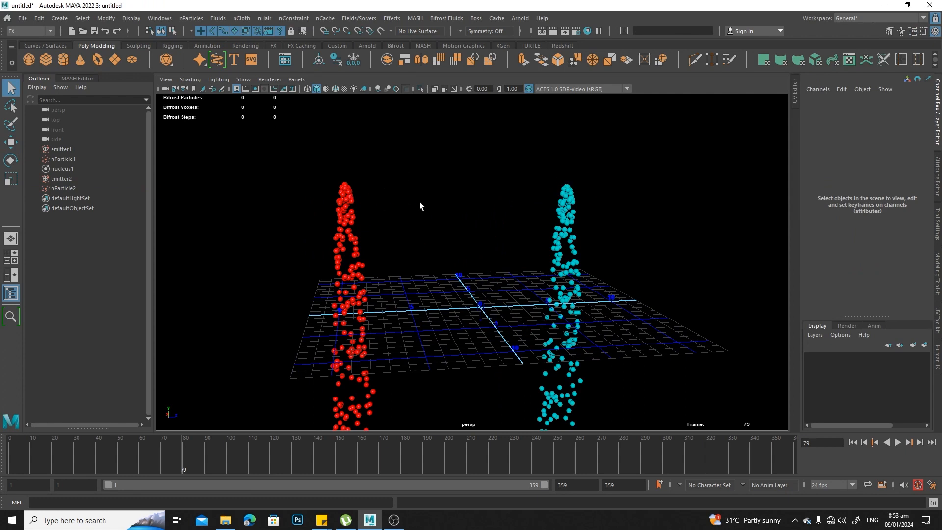
pyautogui.keyDown('alt'); pyautogui.moveTo(419, 206); pyautogui.dragTo(432, 235); pyautogui.keyUp('alt')
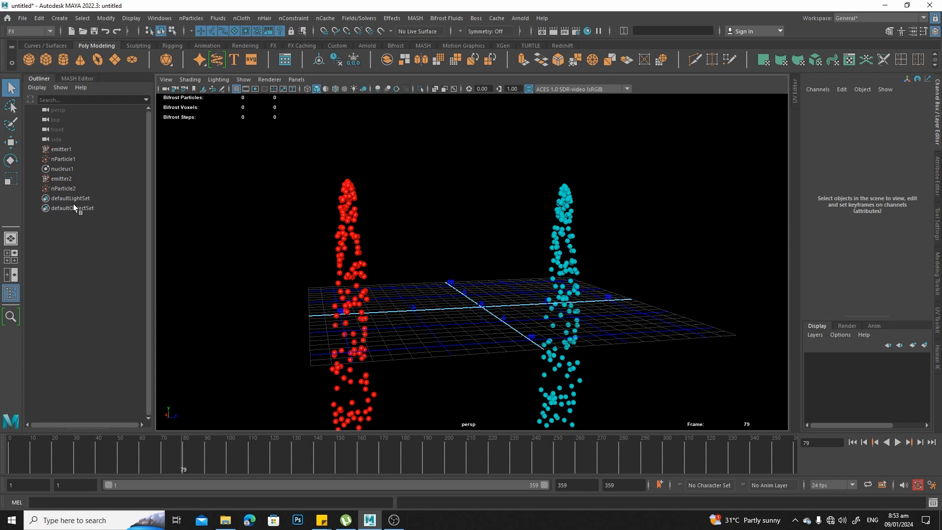
pyautogui.click(66, 169)
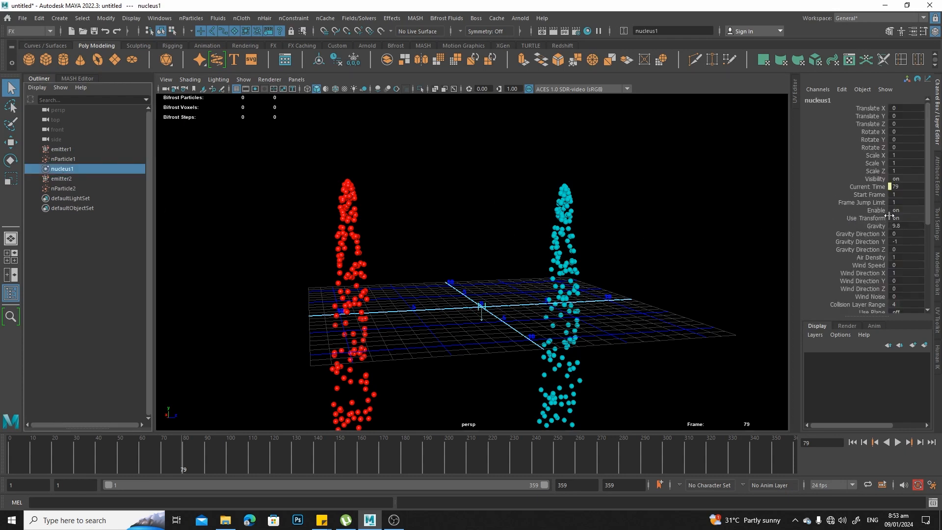
pyautogui.click(913, 226)
pyautogui.write('0')
# Step: Replay the simulation from the first frame to examine both particle emissions, stopping at about frame 322
pyautogui.click(852, 442)
pyautogui.click(896, 442)
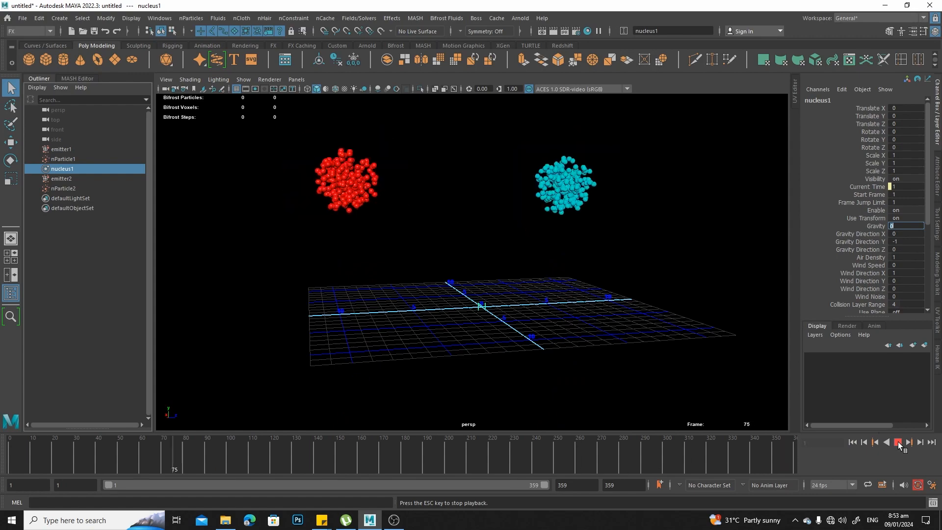
pyautogui.keyDown('alt'); pyautogui.moveTo(583, 282); pyautogui.dragTo(550, 302); pyautogui.keyUp('alt')
pyautogui.scroll(3, 550, 302)
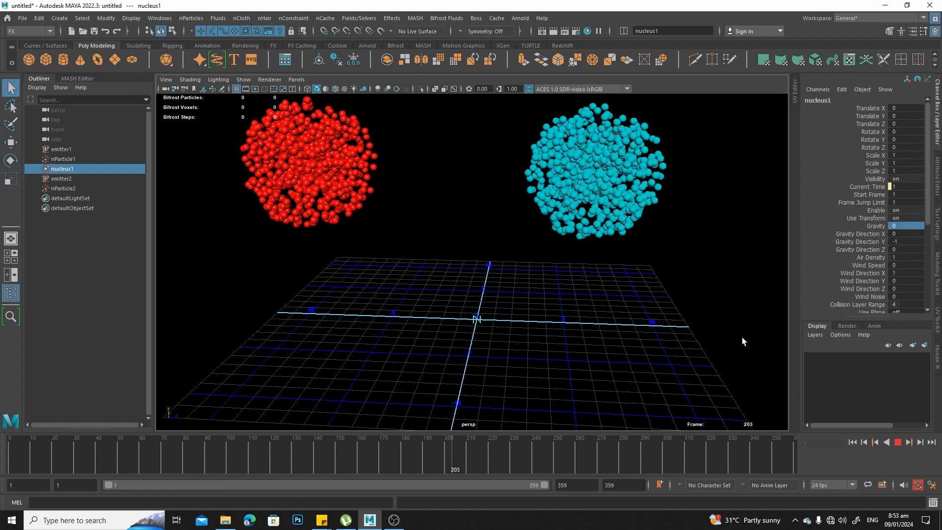
pyautogui.click(899, 441)
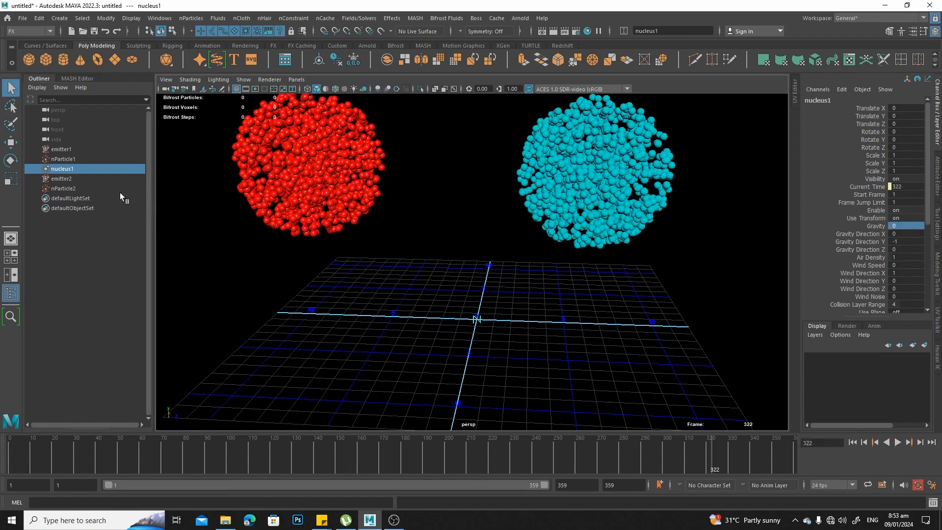
# Step: Set the Rate of emitter1 to 5 particles per second and replay the simulation from the first frame to about frame 177
pyautogui.click(79, 148)
pyautogui.keyDown('alt'); pyautogui.moveTo(660, 197); pyautogui.dragTo(469, 208); pyautogui.keyUp('alt')
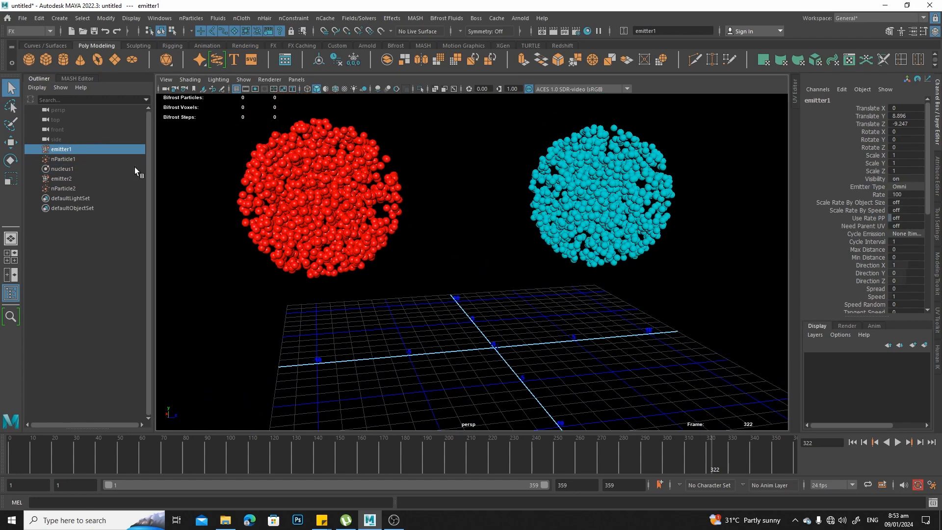
pyautogui.click(81, 160)
pyautogui.click(85, 188)
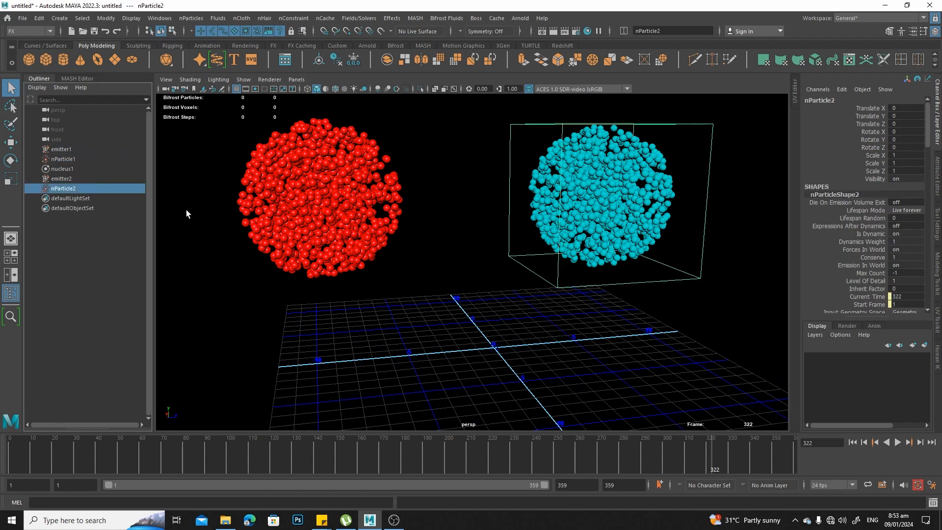
pyautogui.click(85, 149)
pyautogui.hotkey('ctrl', 'a')
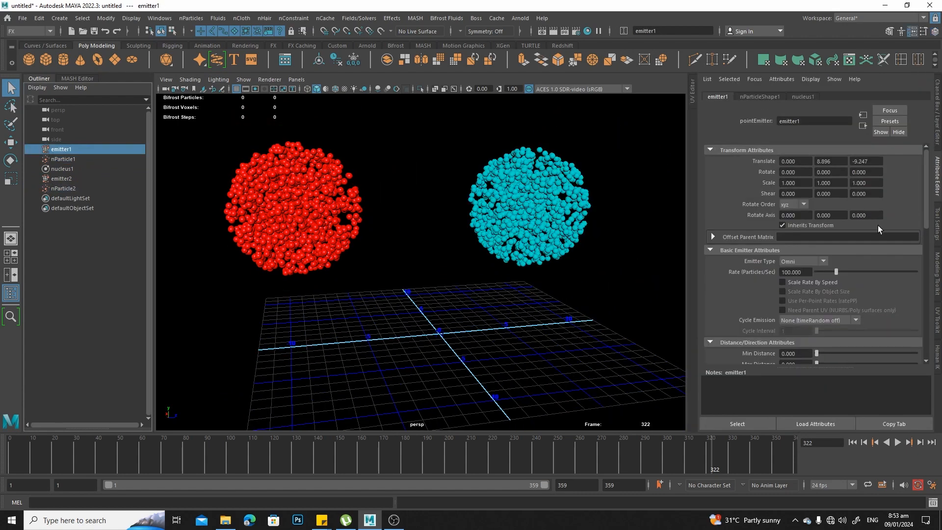
pyautogui.click(808, 272)
pyautogui.write('5')
pyautogui.press('Return')
pyautogui.click(853, 442)
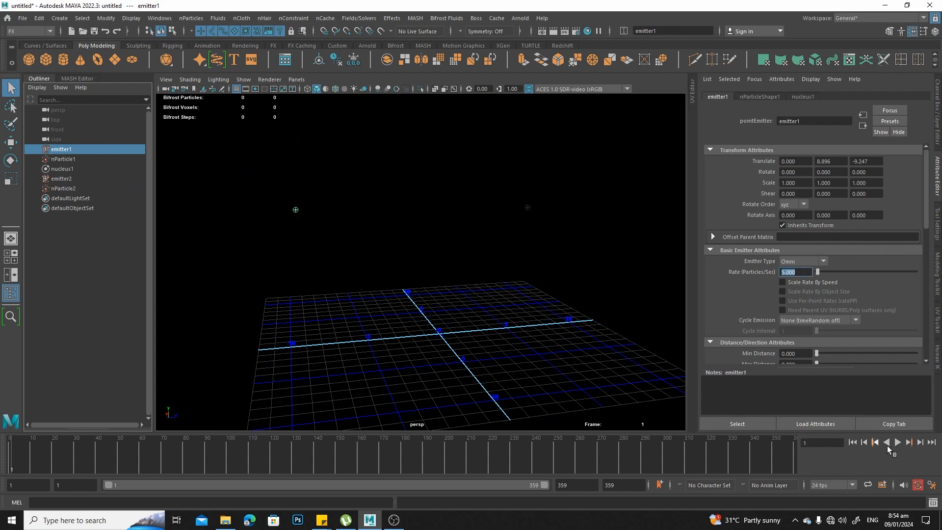
pyautogui.click(898, 442)
pyautogui.click(897, 442)
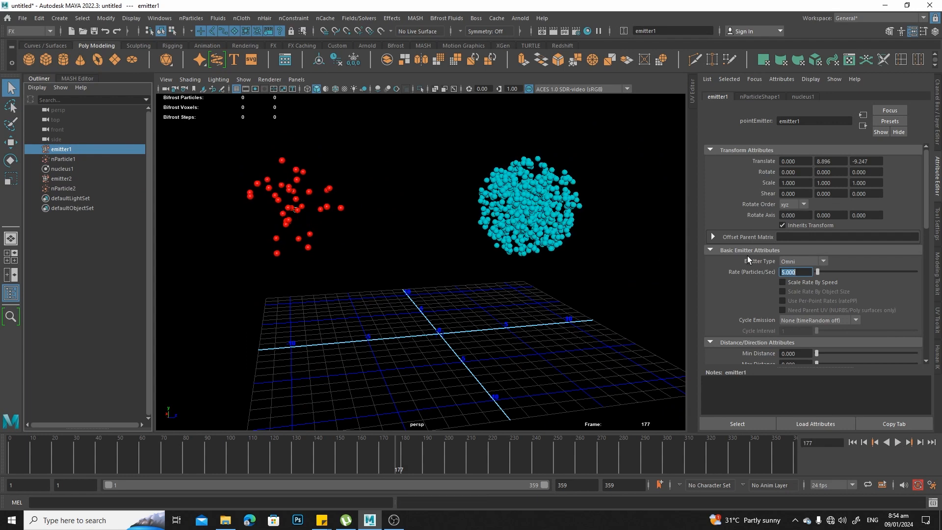
# Step: Set the Speed of emitter1 to 5 and its Speed Random to 2 in the emission speed attributes
pyautogui.scroll(-4, 885, 218)
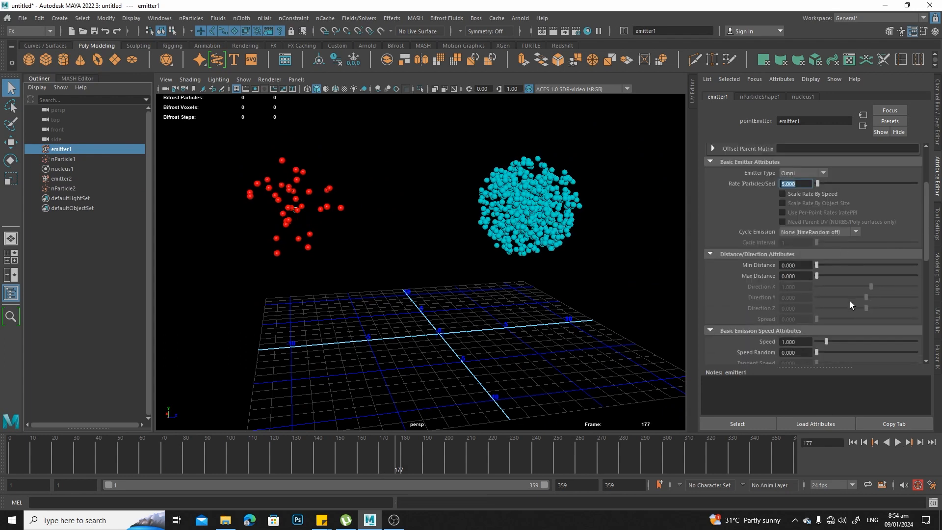
pyautogui.scroll(-3, 850, 301)
pyautogui.doubleClick(801, 283)
pyautogui.write('5')
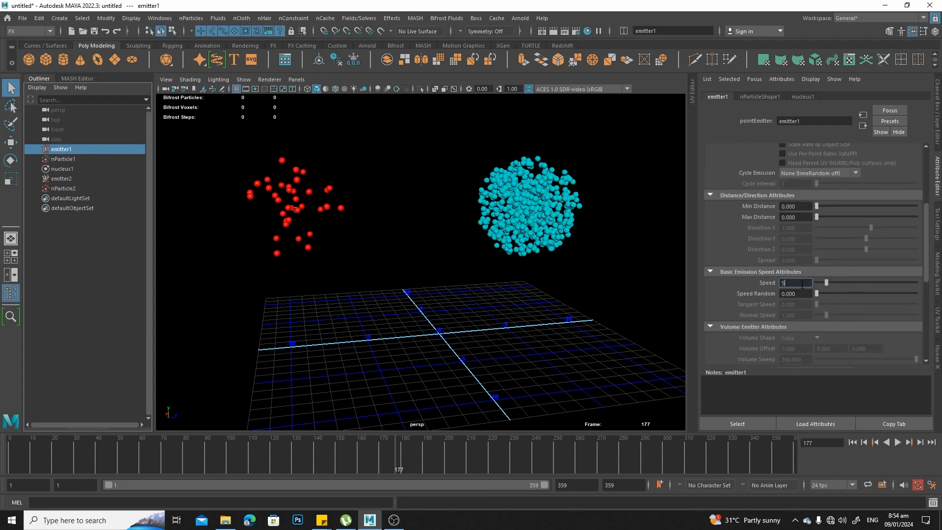
pyautogui.press('Return')
pyautogui.doubleClick(804, 293)
pyautogui.write('2')
pyautogui.press('Return')
# Step: Replay the simulation from the first frame to about frame 303 and examine the spread of the red particles
pyautogui.click(854, 442)
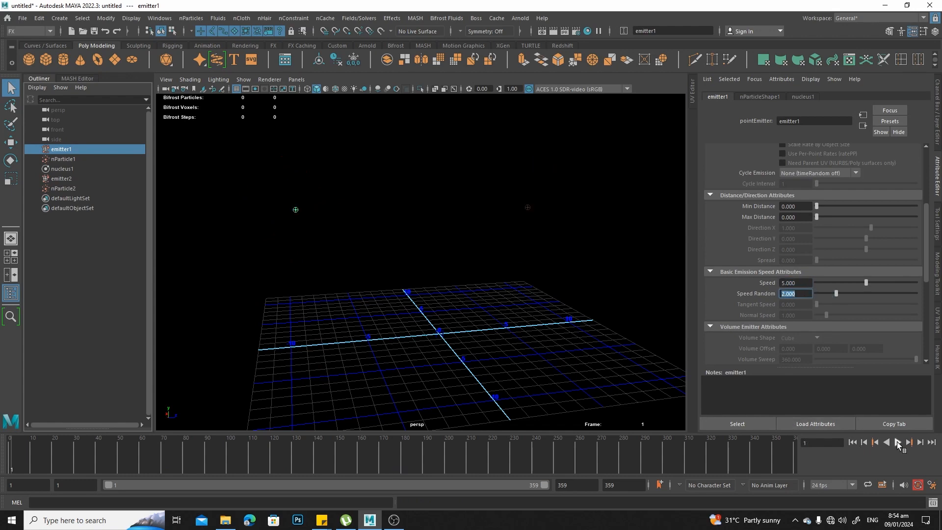
pyautogui.click(896, 442)
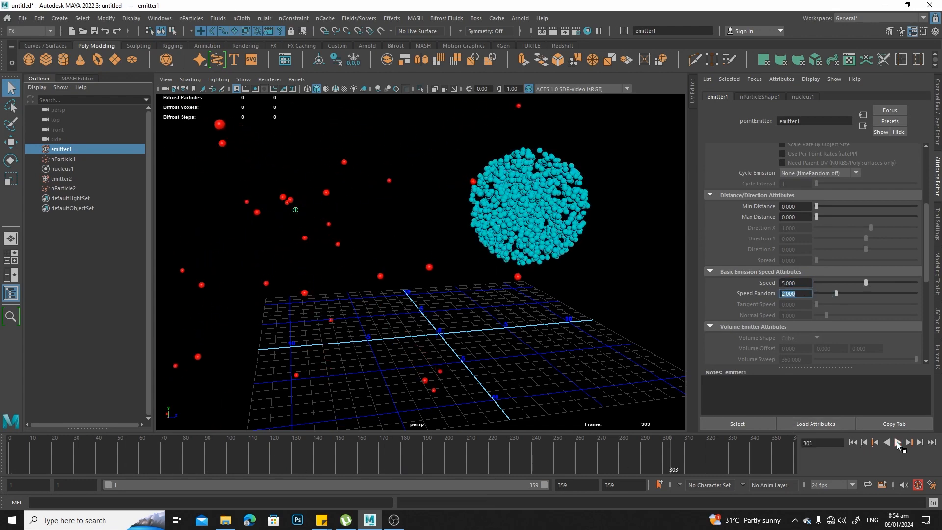
pyautogui.keyDown('alt'); pyautogui.moveTo(373, 248); pyautogui.dragTo(363, 171); pyautogui.keyUp('alt')
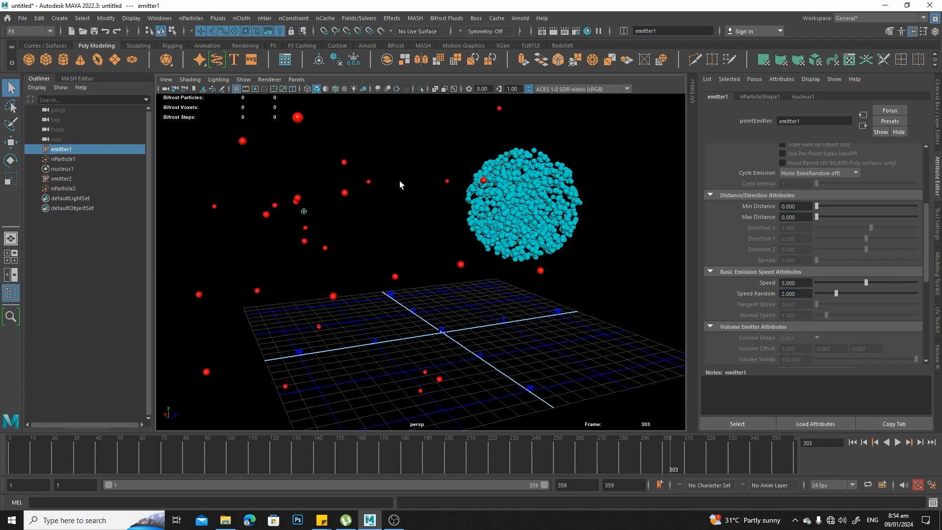
# Step: Try a Wind Speed of about 5.97 on nucleus1 and replay the simulation from the first frame
pyautogui.click(69, 169)
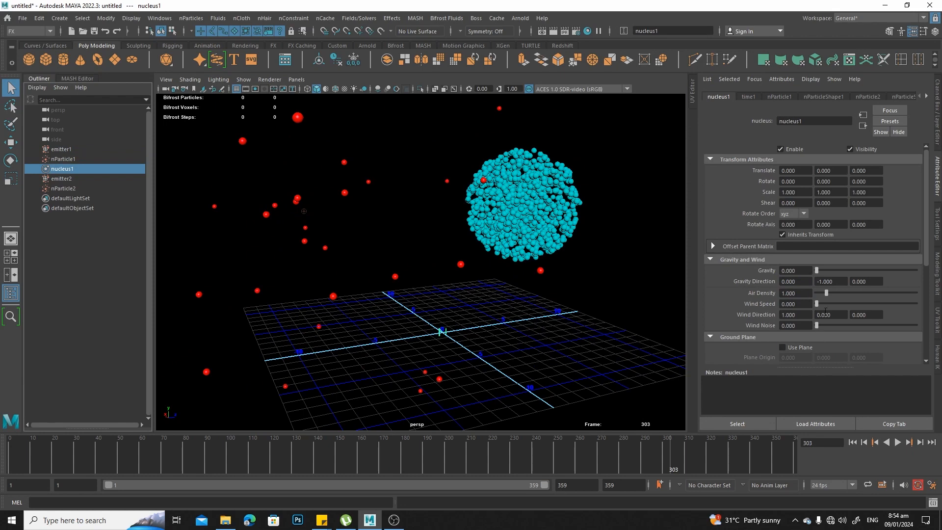
pyautogui.moveTo(817, 304); pyautogui.dragTo(828, 304)
pyautogui.click(853, 442)
pyautogui.click(897, 441)
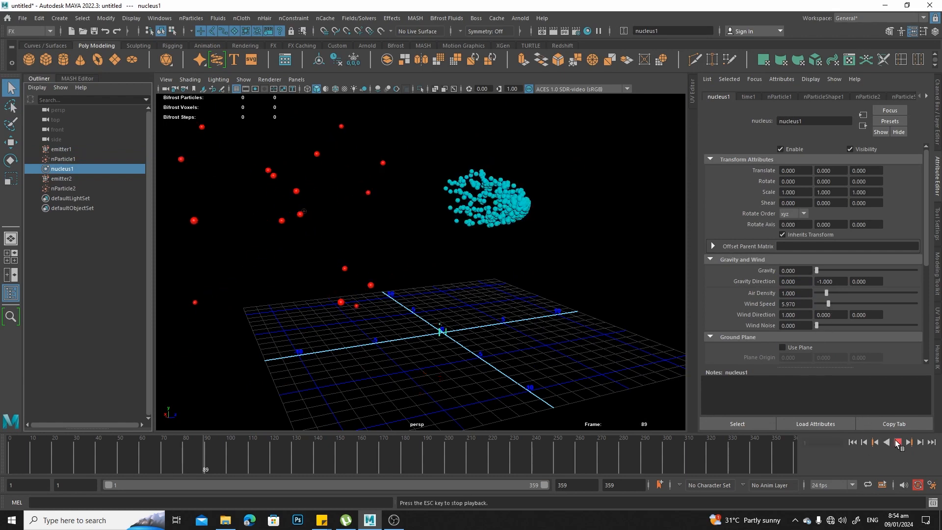
pyautogui.scroll(-3, 391, 249)
pyautogui.scroll(2, 546, 272)
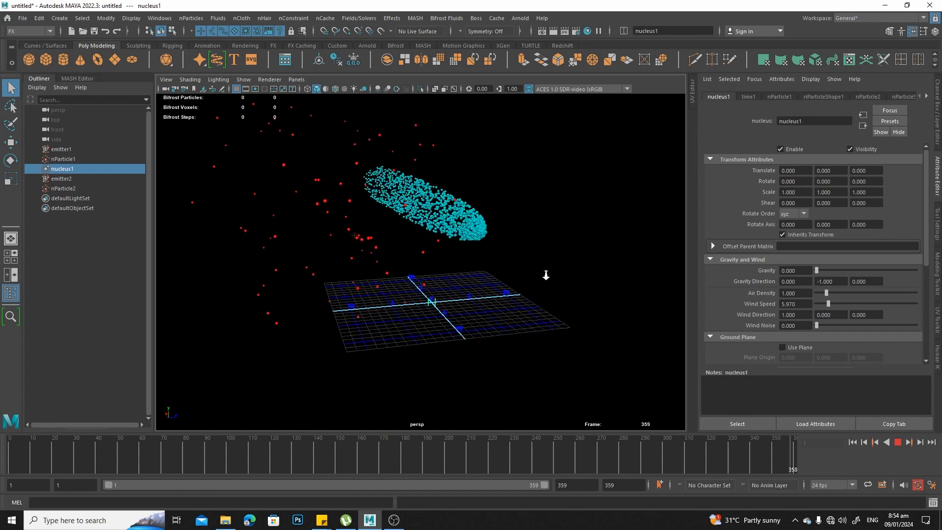
pyautogui.click(897, 442)
# Step: Reset the Wind Speed of nucleus1 to 0 and return to the first frame
pyautogui.moveTo(826, 300); pyautogui.dragTo(758, 298)
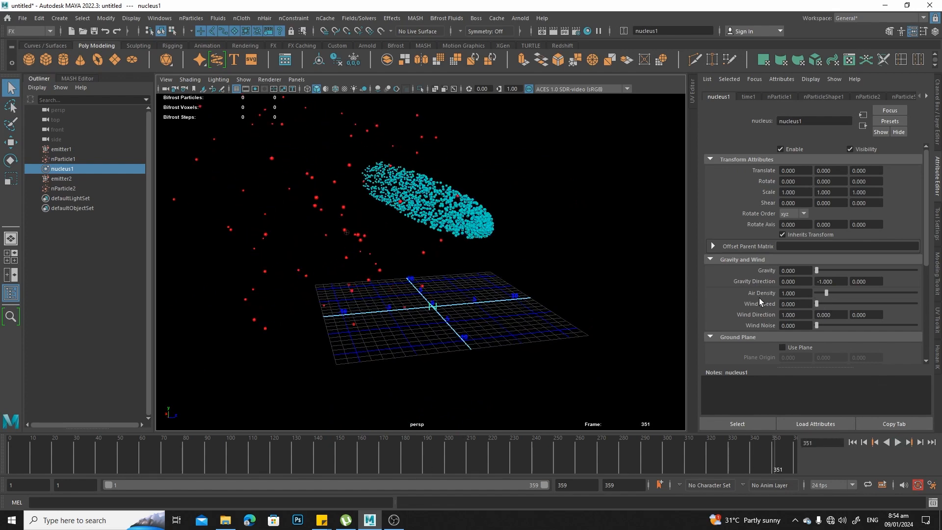
pyautogui.click(851, 442)
pyautogui.scroll(4, 421, 245)
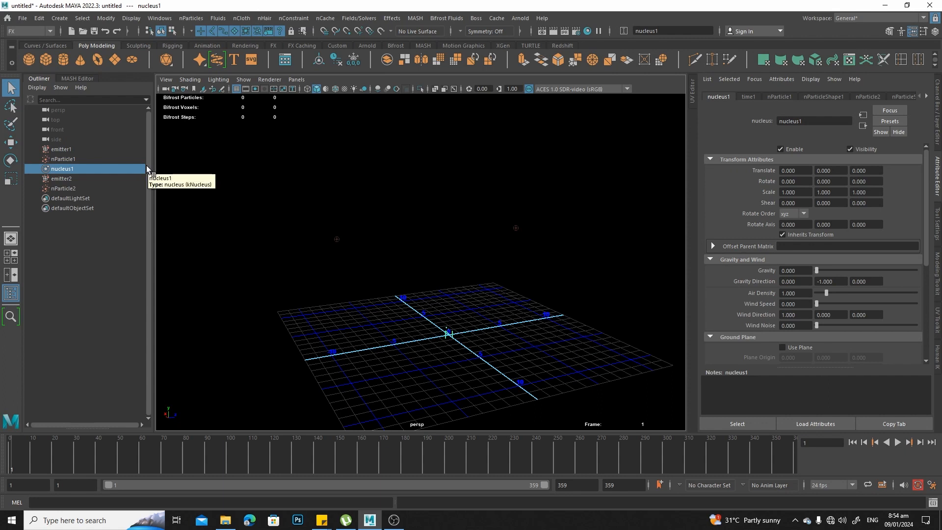
# Step: Examine the Solver choices in the nParticle Create Emitter options, closing them without creating an emitter
pyautogui.click(193, 19)
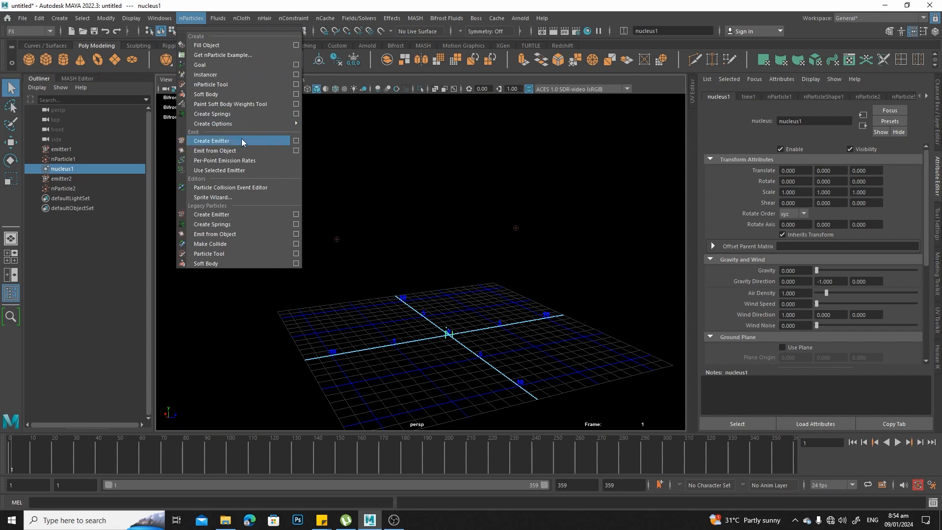
pyautogui.click(295, 141)
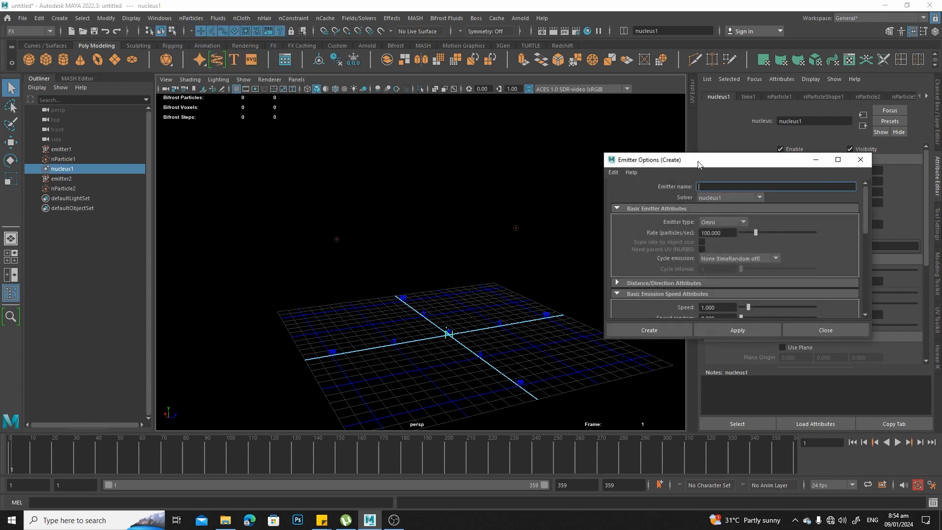
pyautogui.moveTo(697, 161); pyautogui.dragTo(412, 142)
pyautogui.click(443, 178)
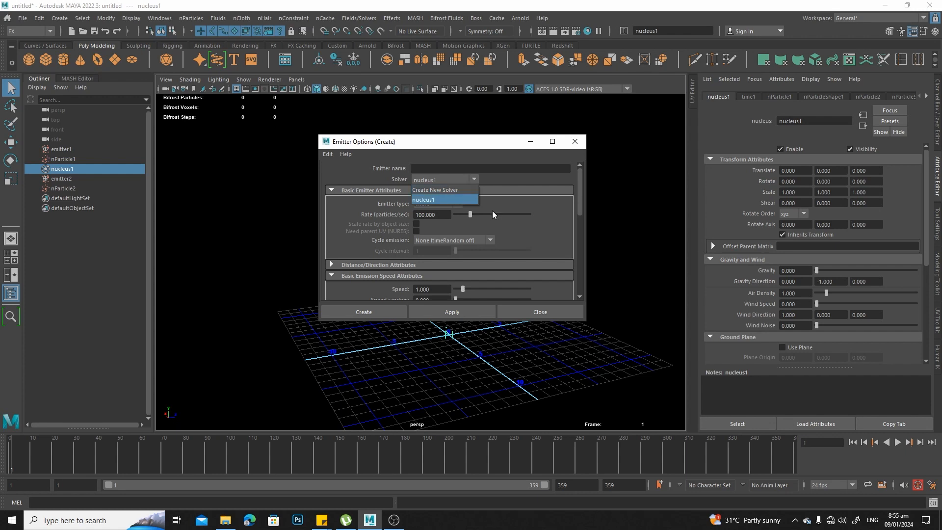
pyautogui.click(578, 198)
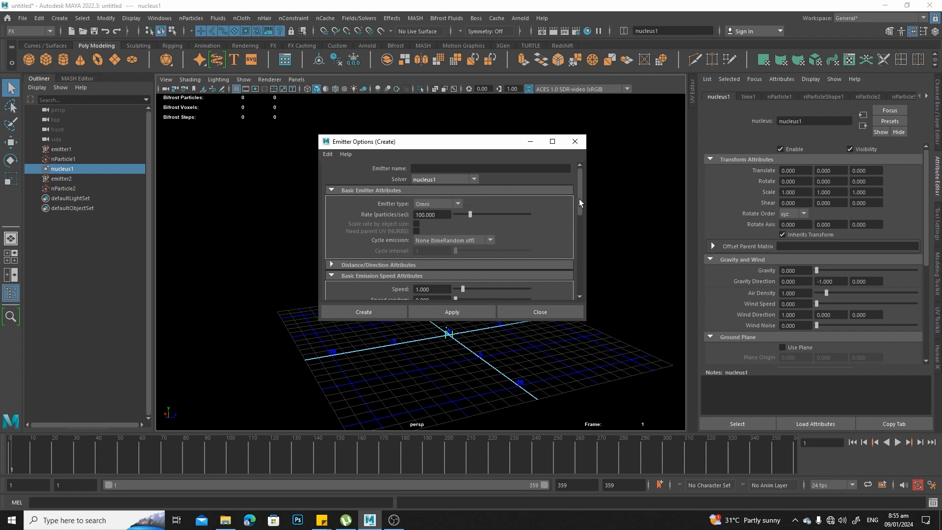
pyautogui.moveTo(579, 199); pyautogui.dragTo(590, 166)
pyautogui.click(575, 142)
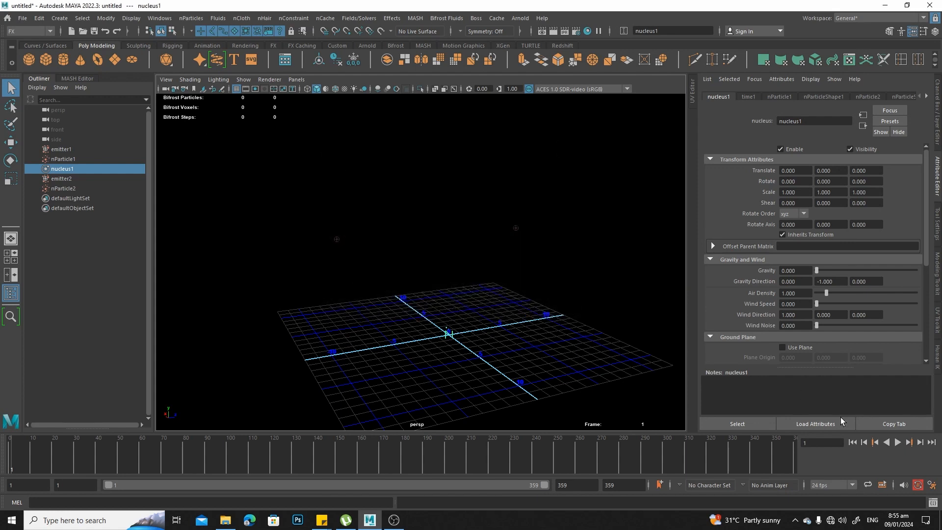
# Step: Play the simulation to about frame 120 and try to assign a new solver with nucleus1 selected
pyautogui.click(897, 442)
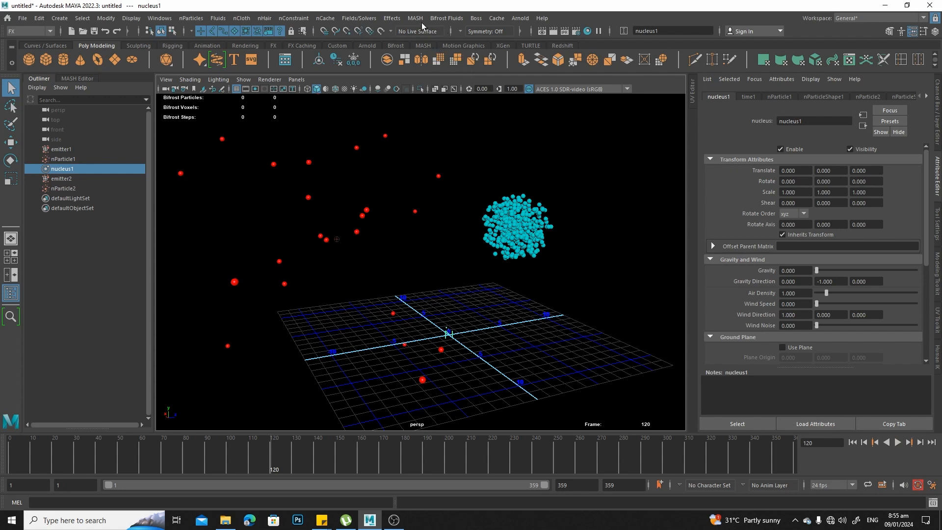
pyautogui.click(369, 20)
pyautogui.moveTo(413, 223)
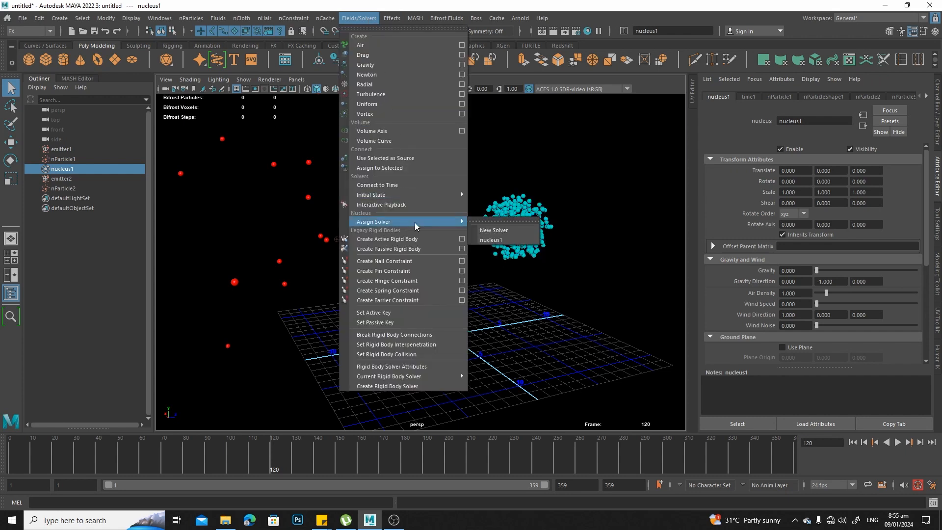
pyautogui.click(508, 231)
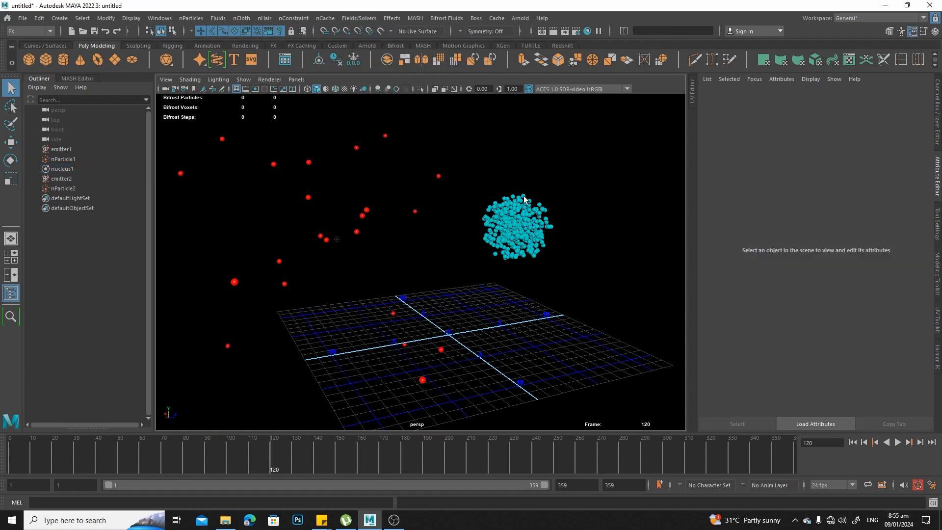
# Step: Select the cyan nParticle2 in the scene and assign a new Nucleus solver to it
pyautogui.click(523, 210)
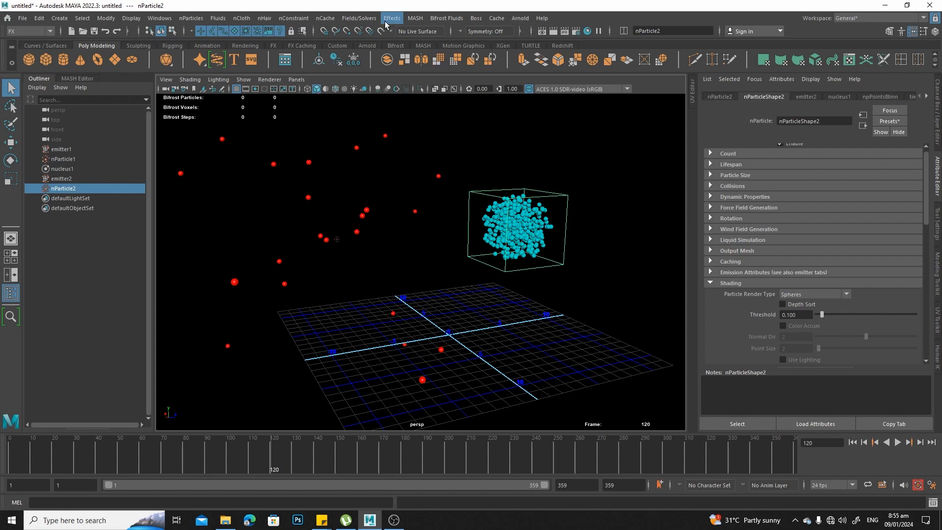
pyautogui.click(370, 22)
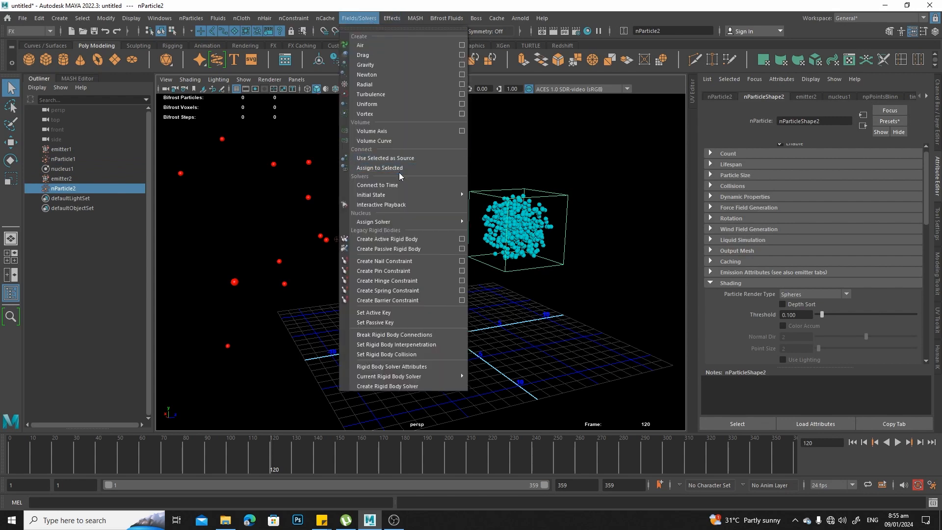
pyautogui.moveTo(392, 225)
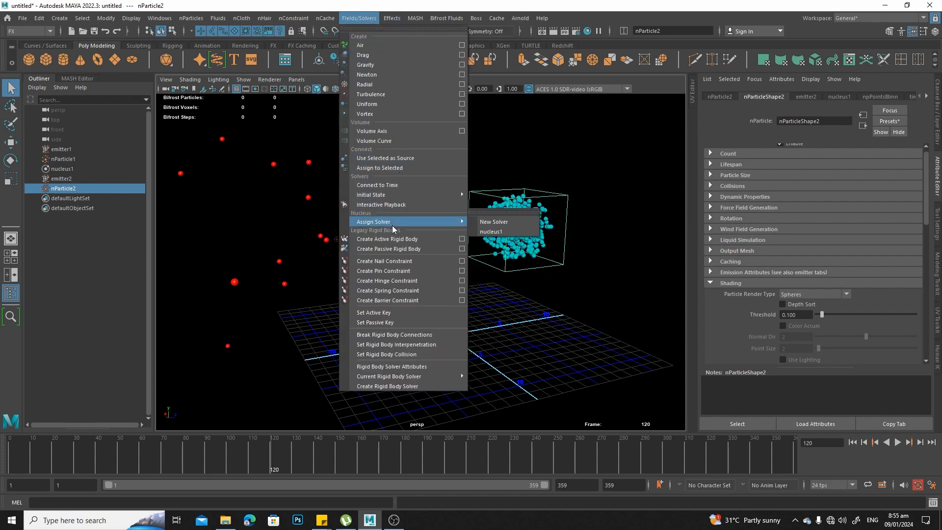
pyautogui.click(500, 219)
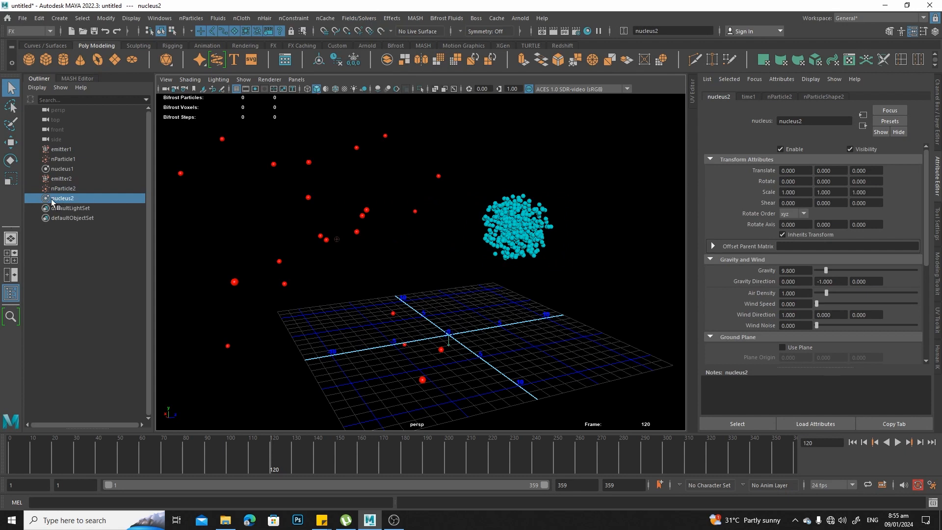
# Step: Replay the simulation from the first frame to about frame 238 to compare the two particle systems under separate solvers
pyautogui.click(854, 444)
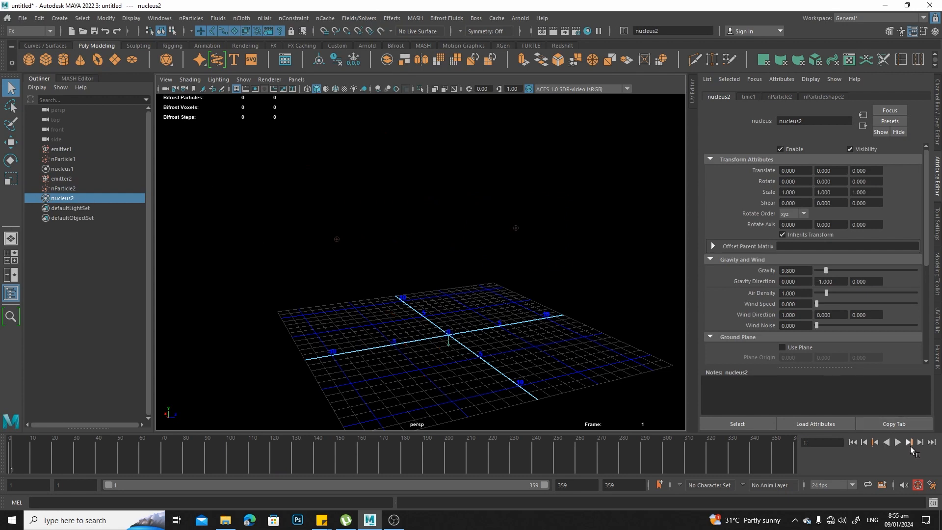
pyautogui.click(897, 442)
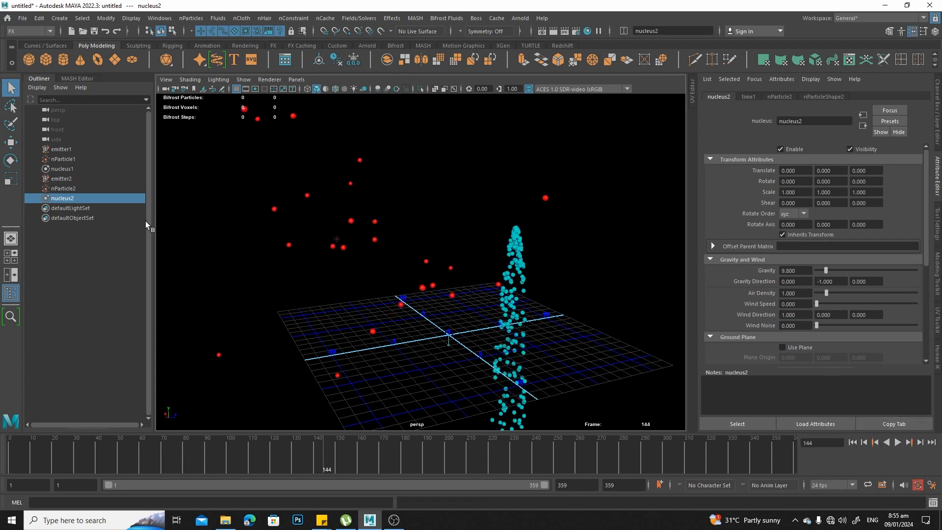
pyautogui.keyDown('alt'); pyautogui.moveTo(498, 307); pyautogui.dragTo(515, 294); pyautogui.keyUp('alt')
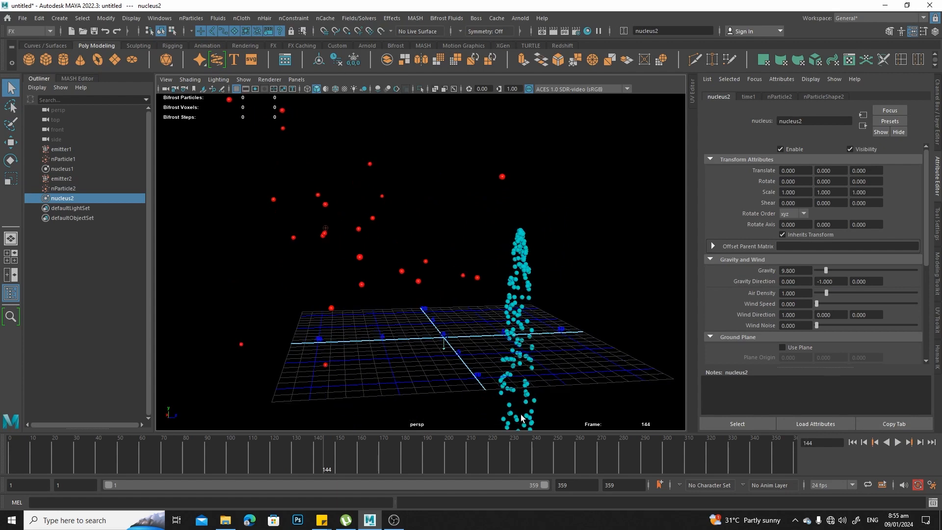
pyautogui.click(897, 442)
# Step: Assign the red nParticle1 to the nucleus2 solver and return to the first frame
pyautogui.moveTo(387, 225); pyautogui.dragTo(416, 257)
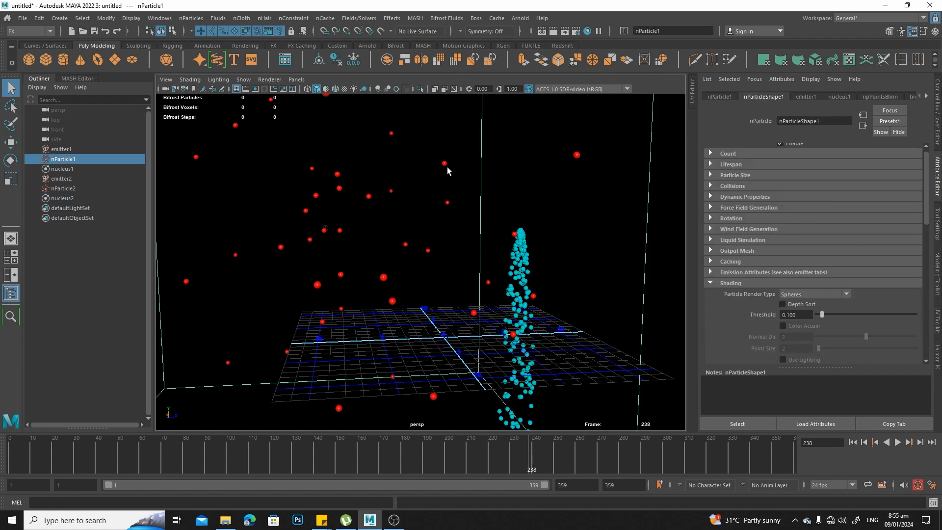
pyautogui.click(392, 18)
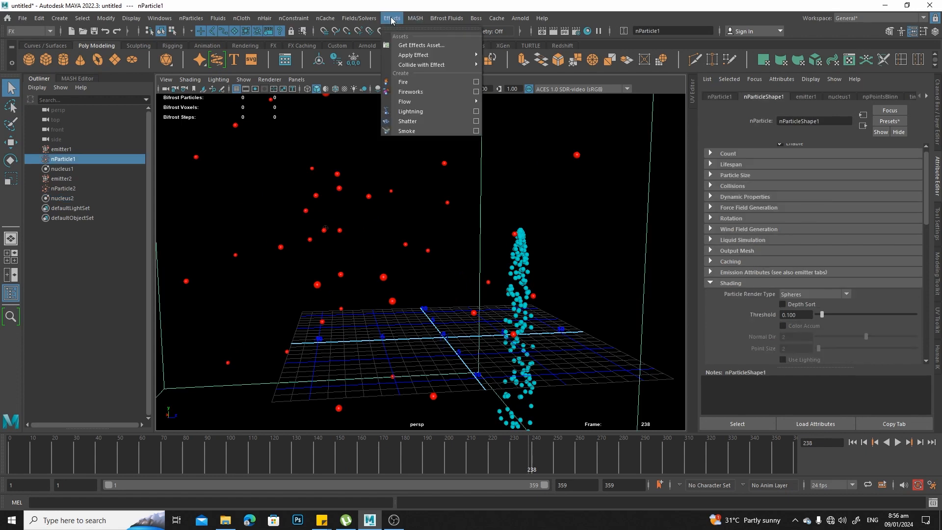
pyautogui.moveTo(369, 20)
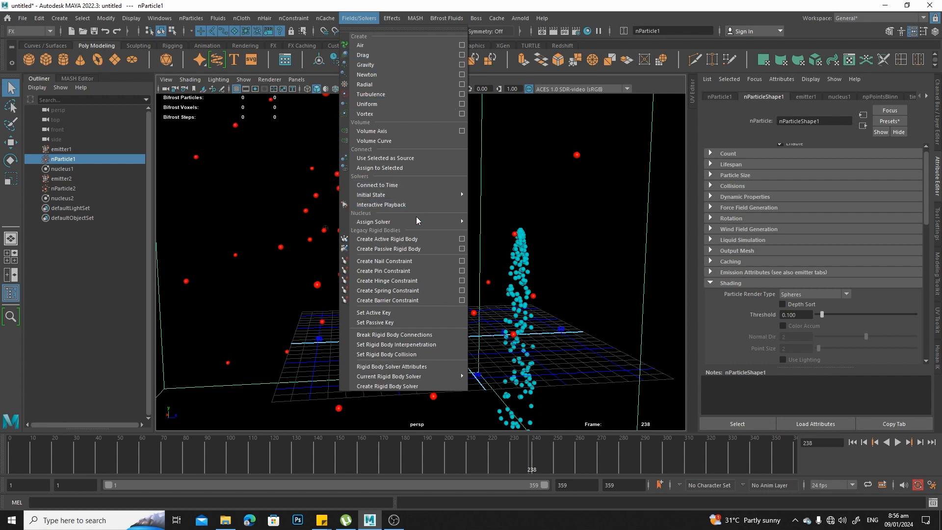
pyautogui.moveTo(416, 222)
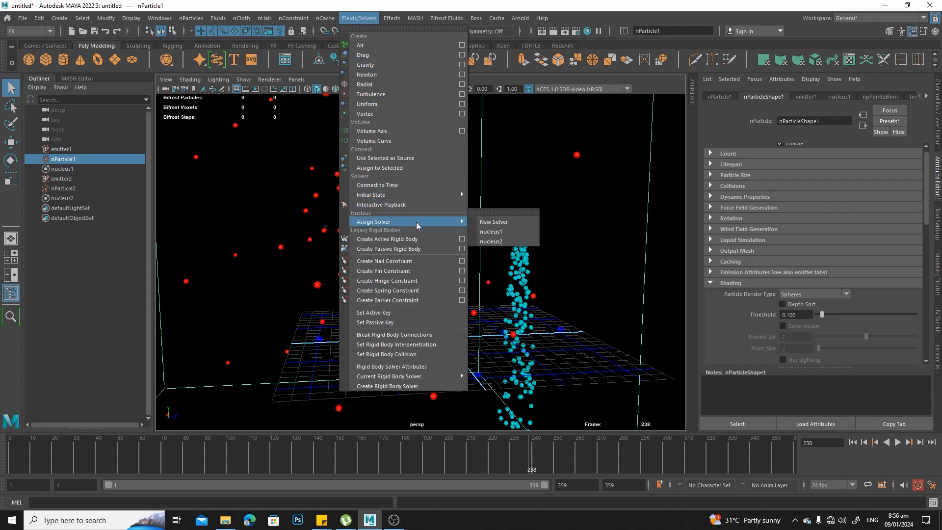
pyautogui.click(512, 241)
pyautogui.click(851, 442)
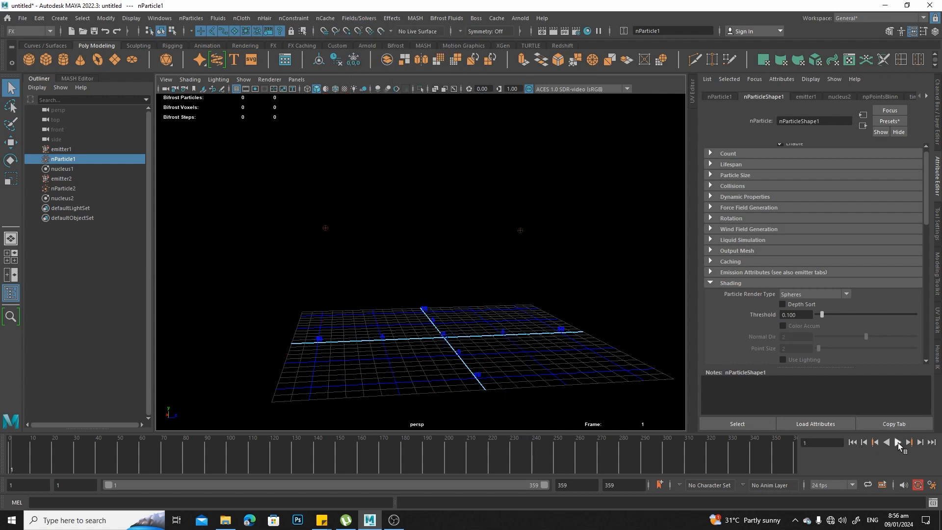
# Step: Play the simulation to about frame 178 and assign the cyan nParticle2 to the nucleus1 solver
pyautogui.click(897, 442)
pyautogui.click(898, 442)
pyautogui.click(568, 289)
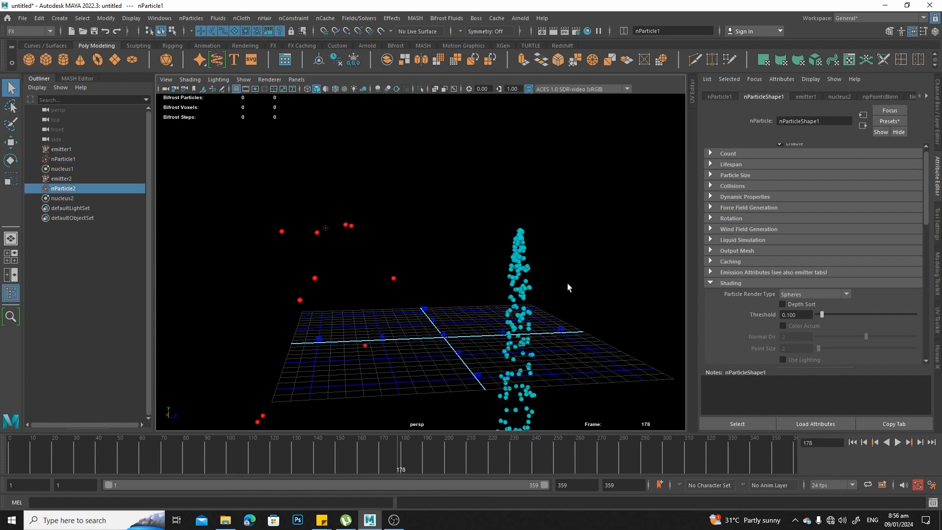
pyautogui.click(358, 18)
pyautogui.moveTo(404, 226)
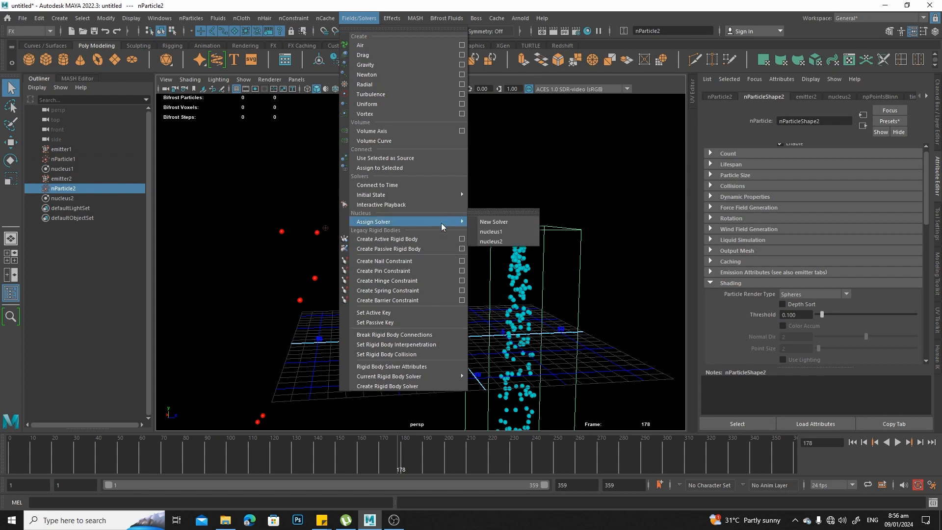
pyautogui.click(516, 230)
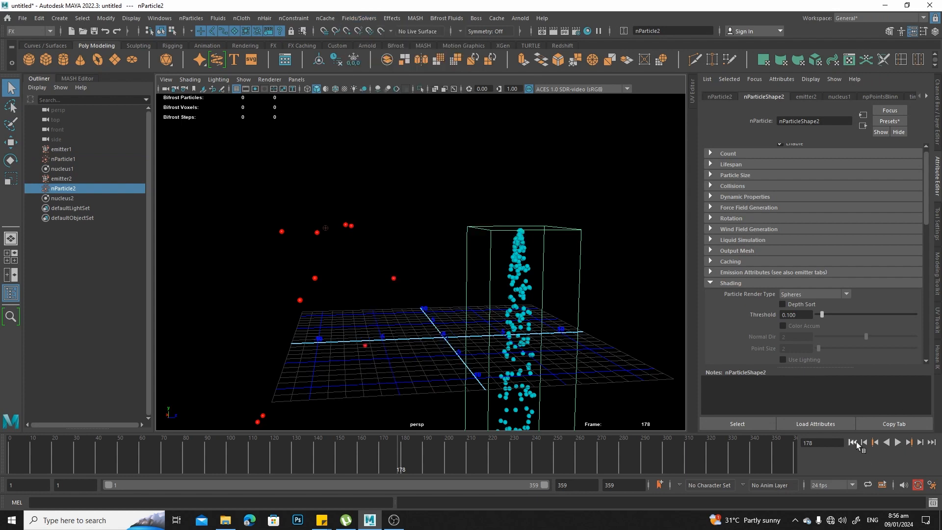
# Step: Replay the simulation from the first frame to about frame 218 and inspect both particle systems from several angles
pyautogui.click(853, 442)
pyautogui.click(897, 442)
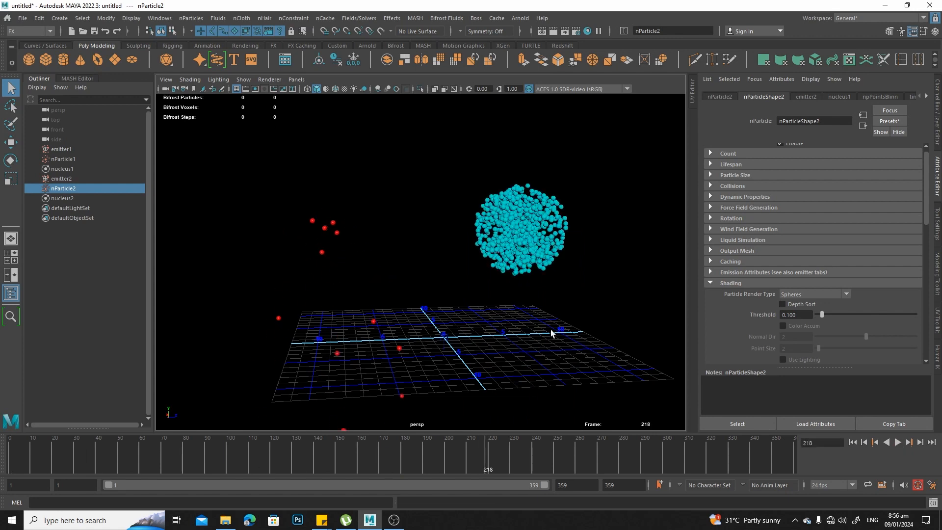
pyautogui.keyDown('alt'); pyautogui.moveTo(500, 294); pyautogui.dragTo(505, 295); pyautogui.keyUp('alt')
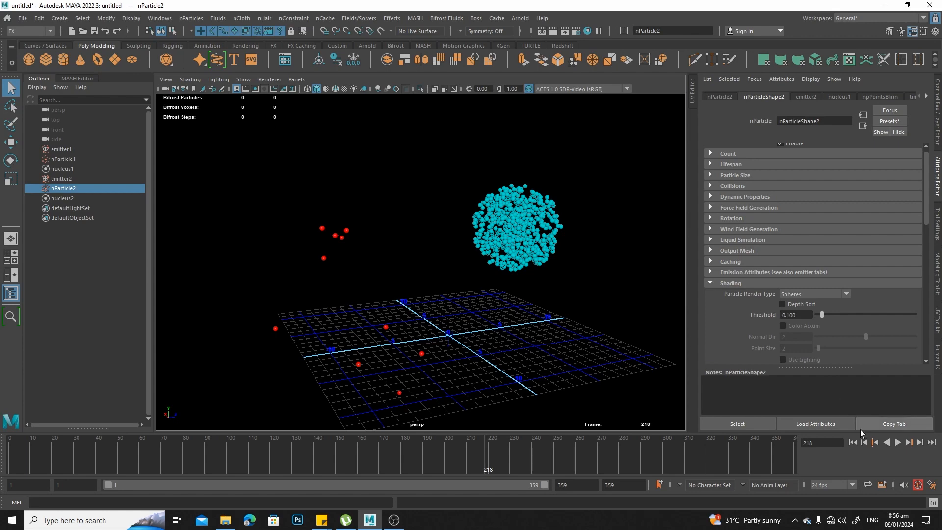
pyautogui.keyDown('alt'); pyautogui.moveTo(631, 394); pyautogui.dragTo(536, 335); pyautogui.keyUp('alt')
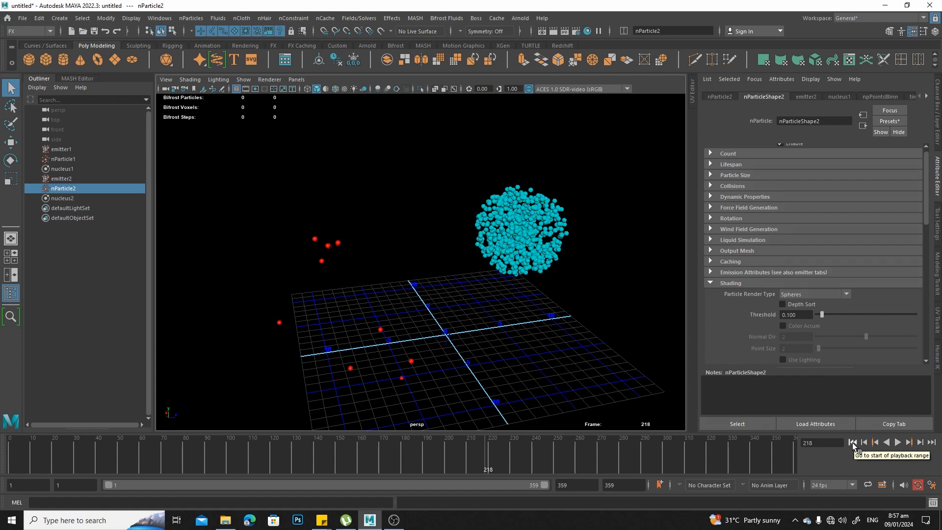
pyautogui.keyDown('alt'); pyautogui.moveTo(528, 349); pyautogui.dragTo(533, 335); pyautogui.keyUp('alt')
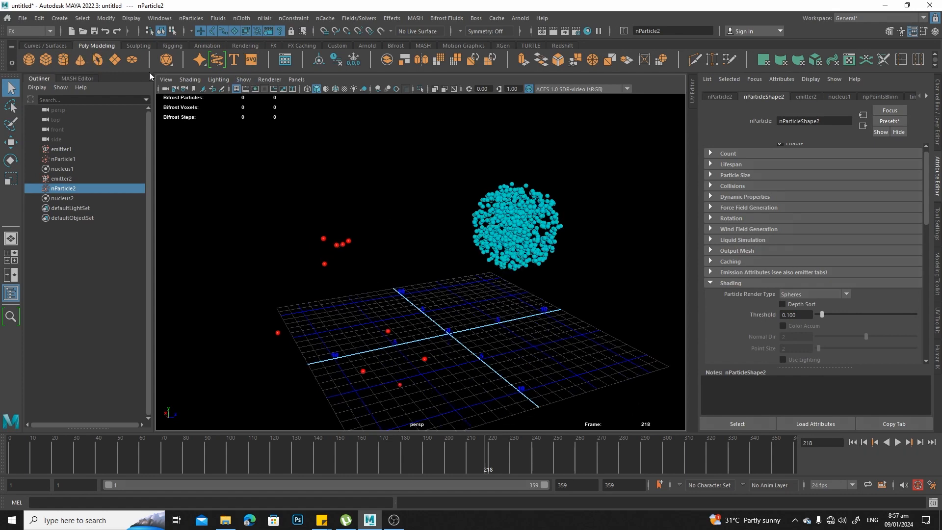
# Step: Create a polygon plane at the origin and scale it uniformly to about 27.25
pyautogui.click(115, 59)
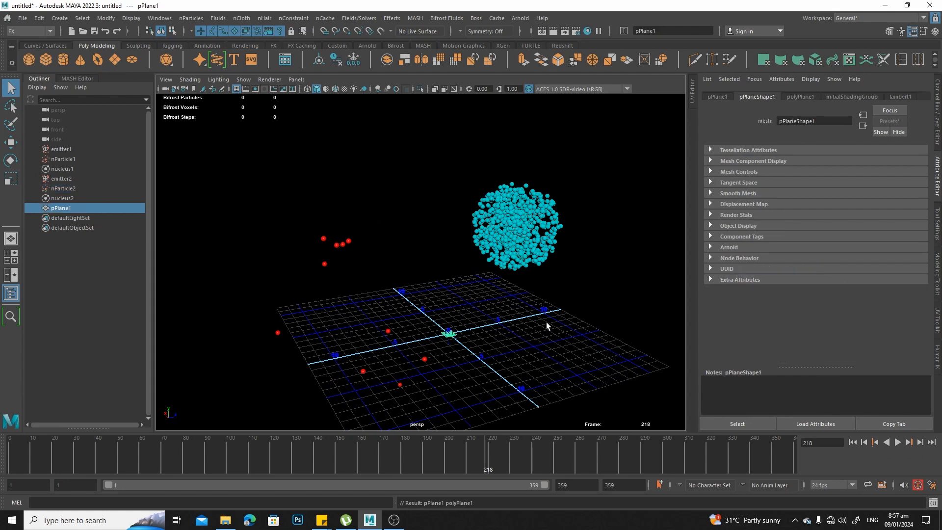
pyautogui.press('t')
pyautogui.moveTo(455, 337); pyautogui.dragTo(769, 331)
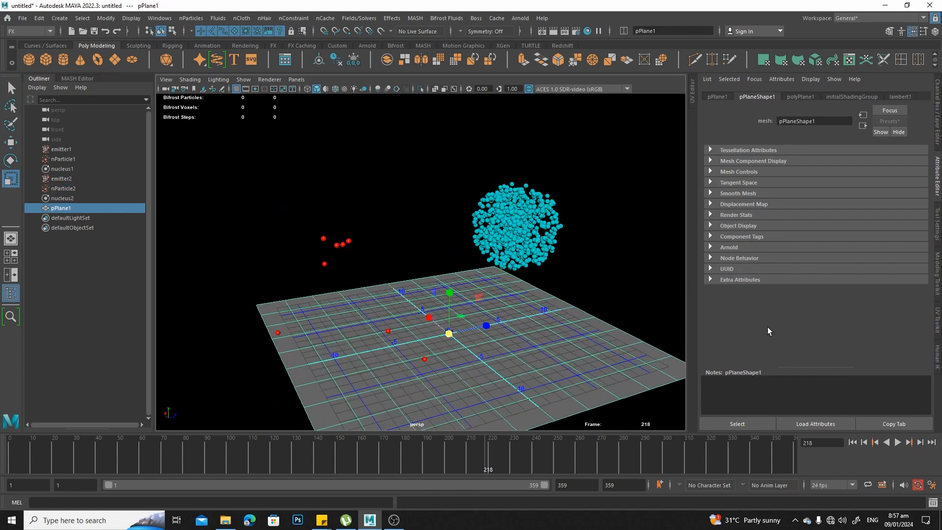
# Step: Set the plane's width and height subdivisions to 50 each
pyautogui.click(936, 137)
pyautogui.click(826, 211)
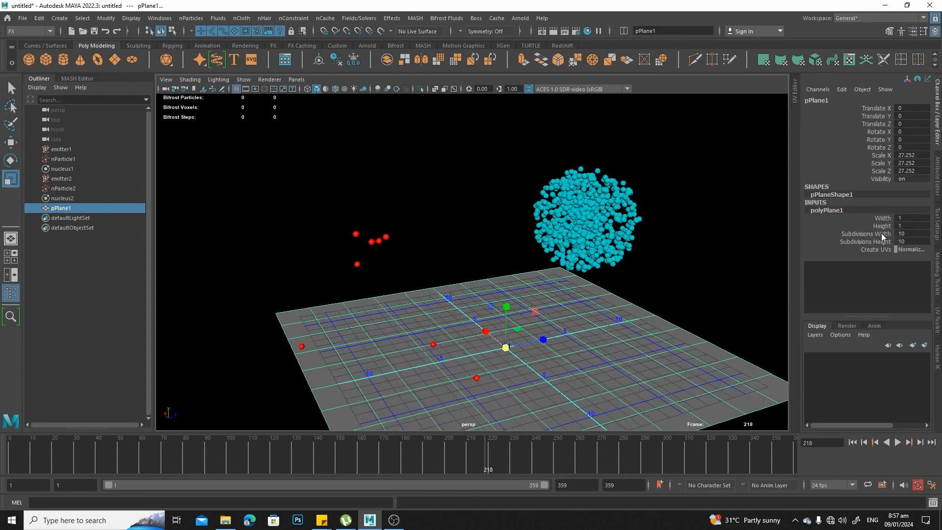
pyautogui.moveTo(878, 234); pyautogui.dragTo(873, 242)
pyautogui.moveTo(771, 263); pyautogui.dragTo(815, 331, button='middle')
pyautogui.scroll(-1, 684, 315)
pyautogui.keyDown('alt'); pyautogui.moveTo(661, 305); pyautogui.dragTo(637, 266, button='middle'); pyautogui.keyUp('alt')
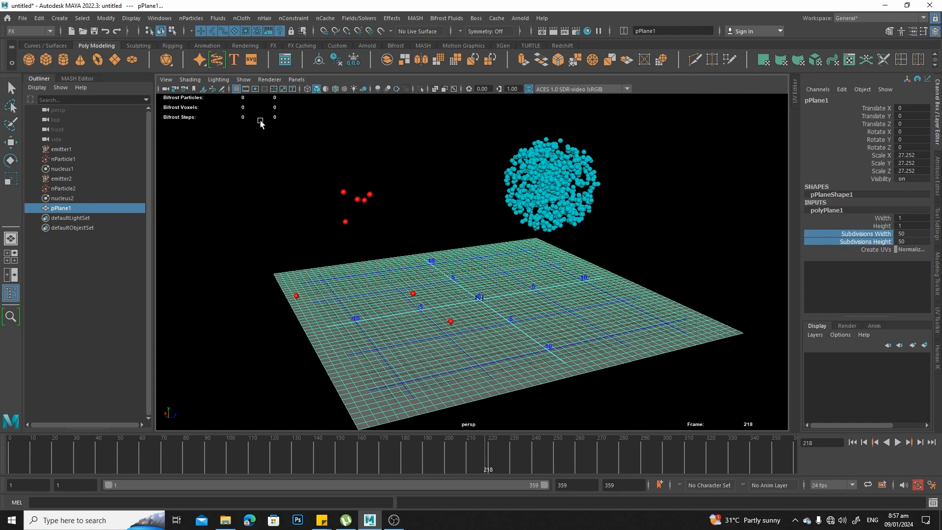
# Step: Hide the grid and select the vertices at all four corners of the plane
pyautogui.click(238, 93)
pyautogui.moveTo(412, 210); pyautogui.dragTo(361, 210, button='right')
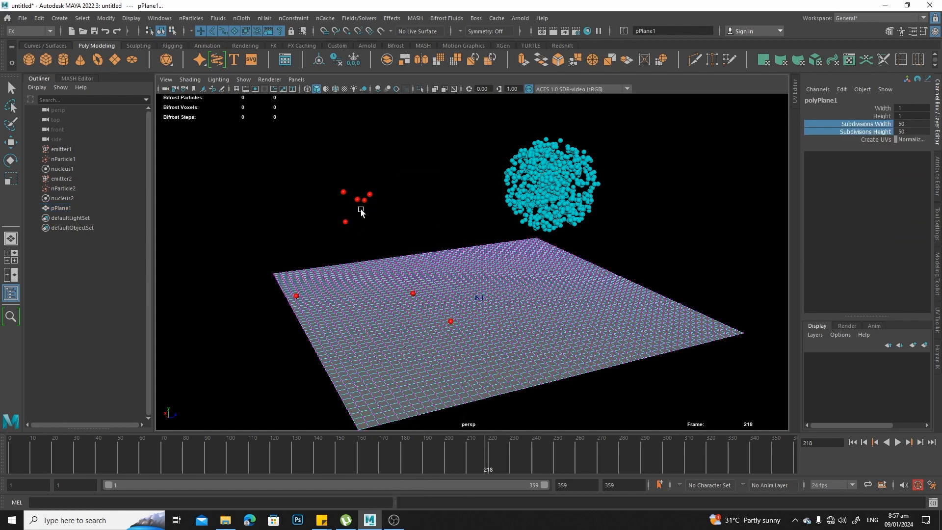
pyautogui.moveTo(299, 255); pyautogui.dragTo(267, 273)
pyautogui.press('r')
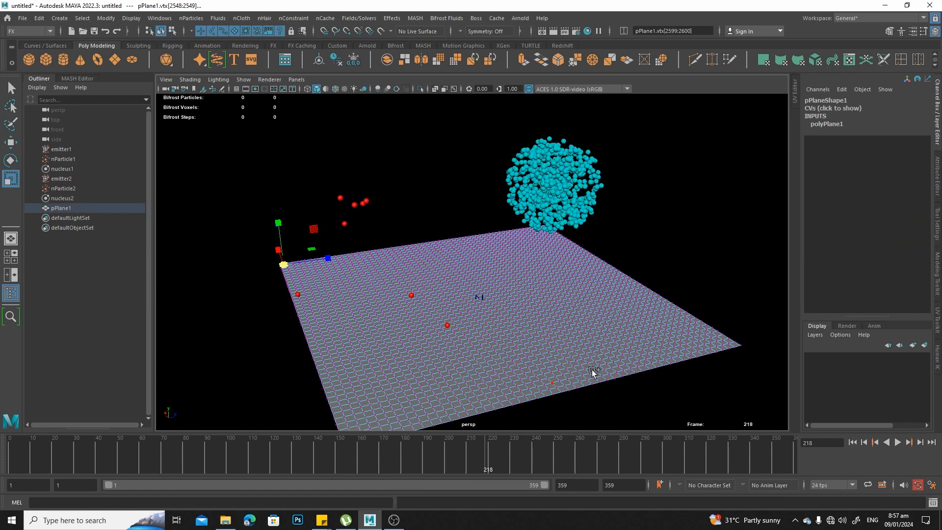
pyautogui.keyDown('shift'); pyautogui.moveTo(729, 329); pyautogui.dragTo(599, 277); pyautogui.keyUp('shift')
pyautogui.keyDown('shift'); pyautogui.moveTo(237, 378); pyautogui.dragTo(260, 357); pyautogui.keyUp('shift')
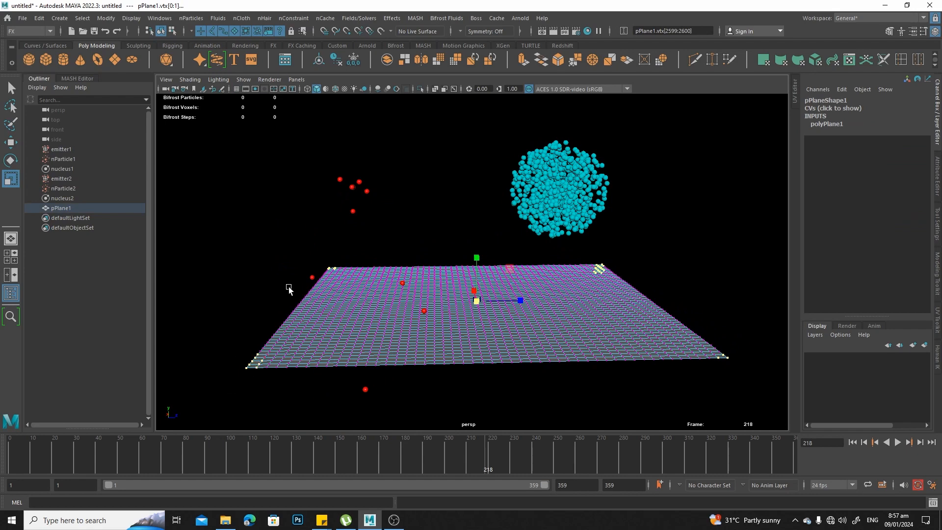
pyautogui.press('[')
# Step: Try to apply a Transform Constraint to the plane's selected corner vertices
pyautogui.click(289, 18)
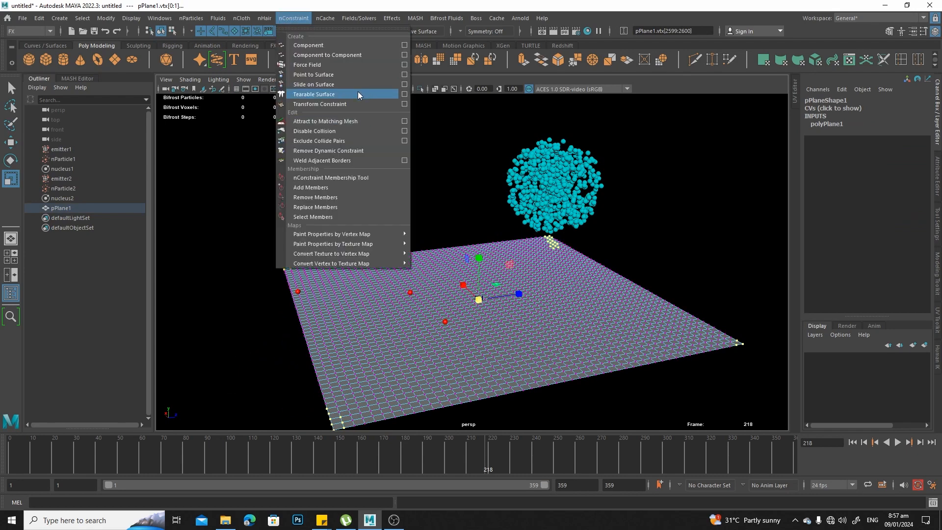
pyautogui.click(358, 104)
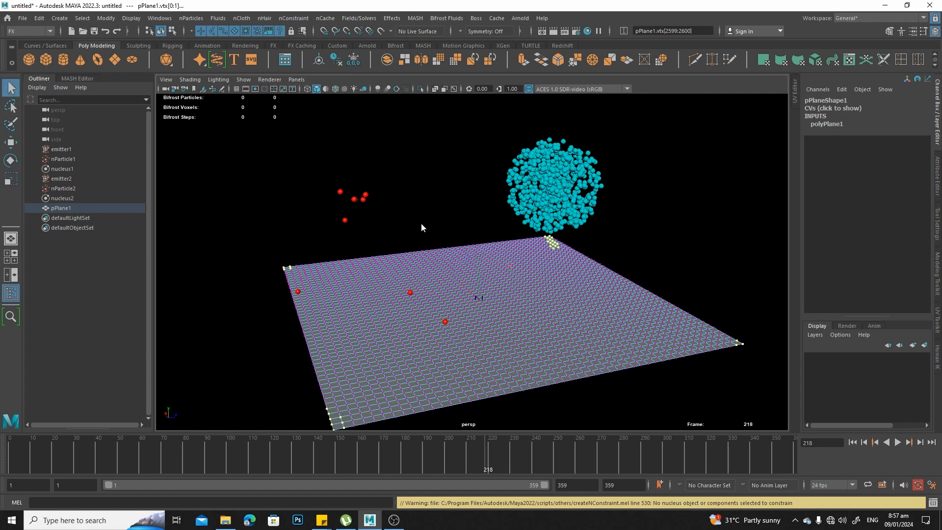
# Step: Return the plane to object mode and convert it to an nCloth using the default solver choice
pyautogui.moveTo(421, 223); pyautogui.dragTo(450, 187, button='right')
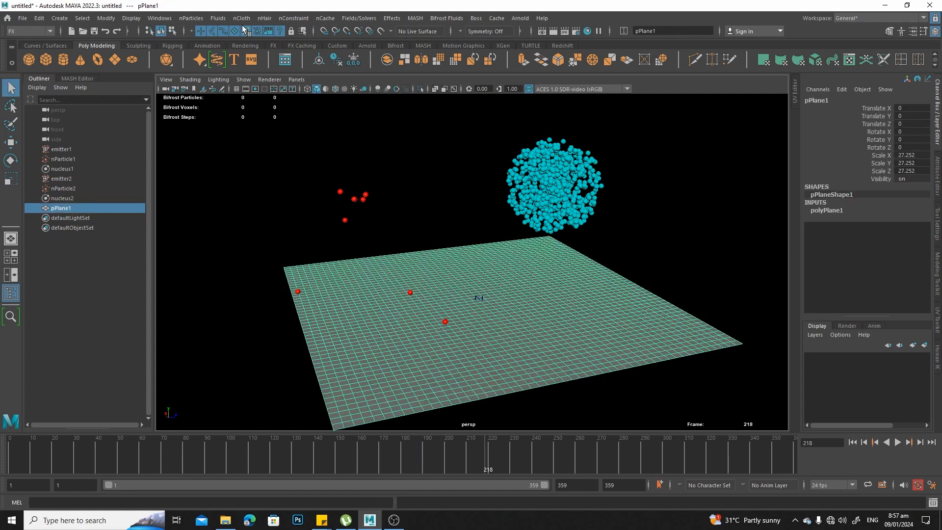
pyautogui.click(238, 18)
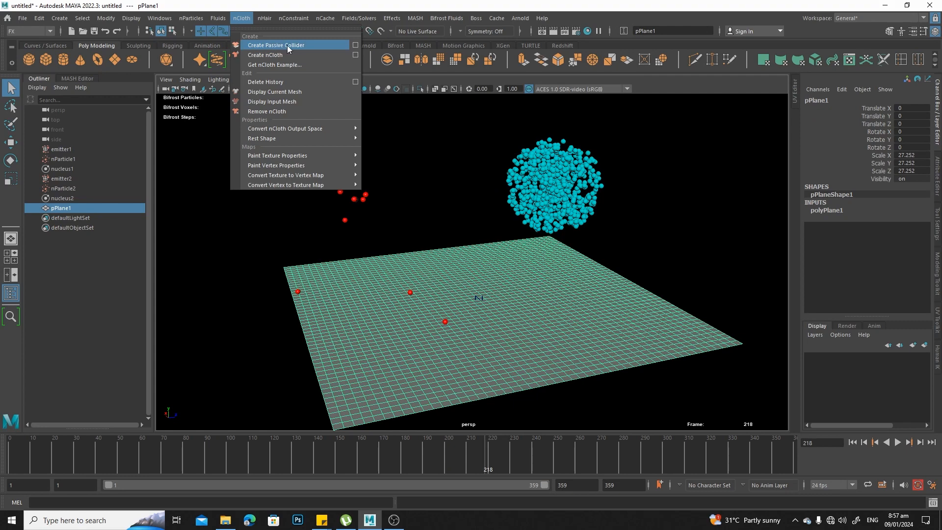
pyautogui.click(267, 55)
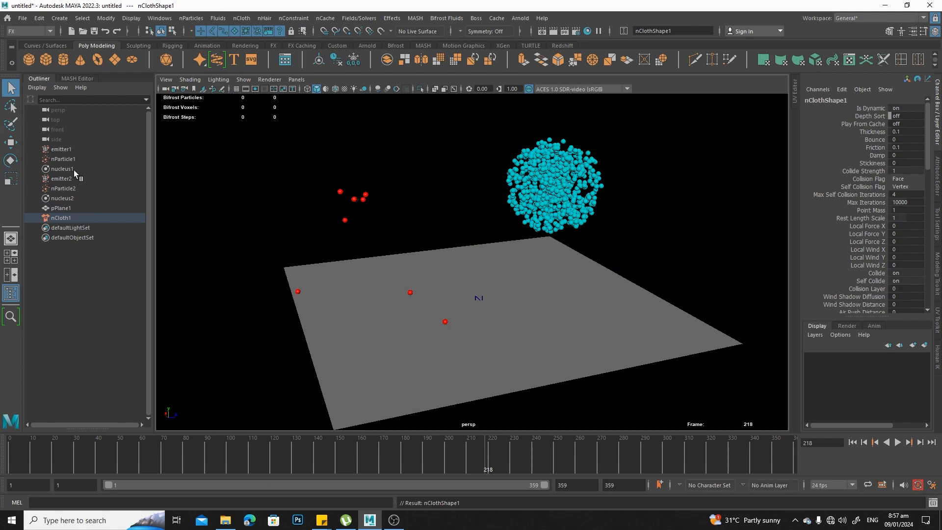
# Step: Return to the cloth plane's four corner vertex selections and pin them with a Transform Constraint
pyautogui.click(464, 258)
pyautogui.moveTo(415, 264); pyautogui.dragTo(345, 199, button='right')
pyautogui.click(303, 18)
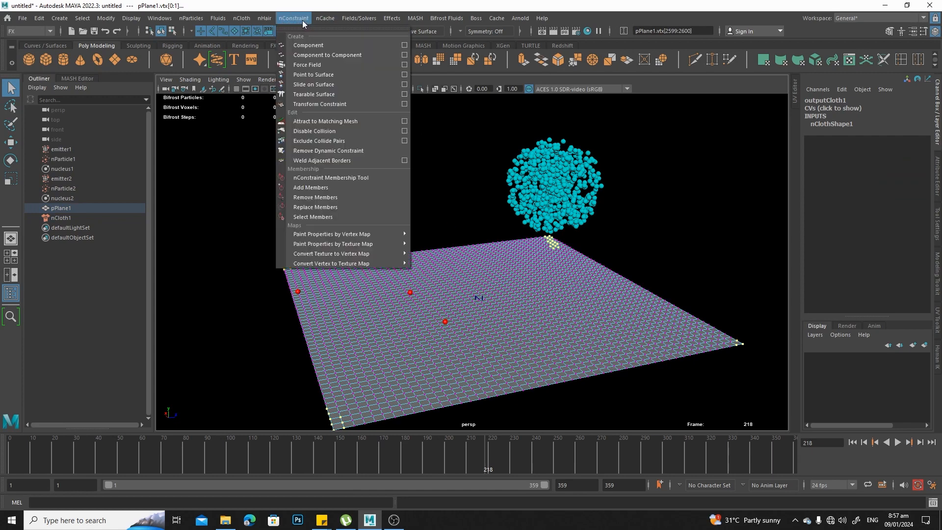
pyautogui.click(362, 104)
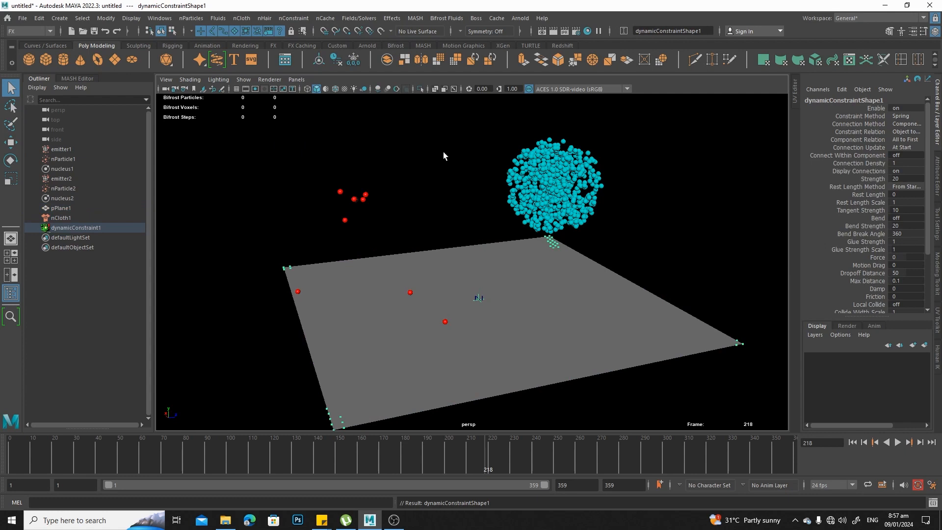
# Step: Replay the simulation from the first frame to about frame 69 and check the cloth from a lower angle
pyautogui.click(852, 443)
pyautogui.click(896, 442)
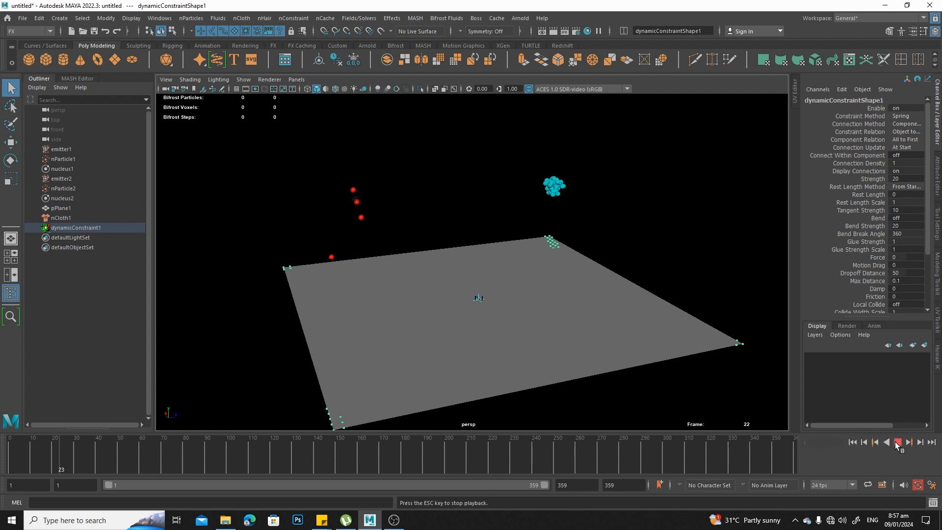
pyautogui.click(895, 442)
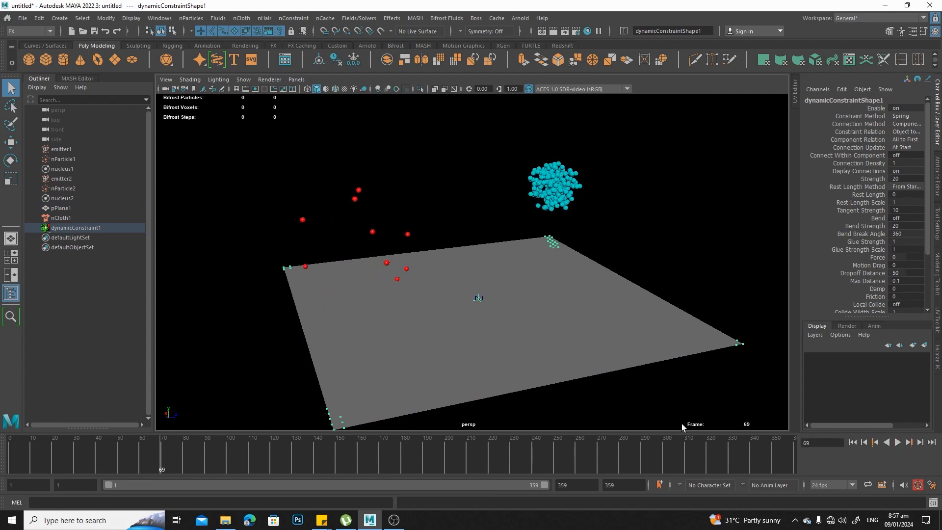
pyautogui.keyDown('alt'); pyautogui.moveTo(446, 301); pyautogui.dragTo(367, 237); pyautogui.keyUp('alt')
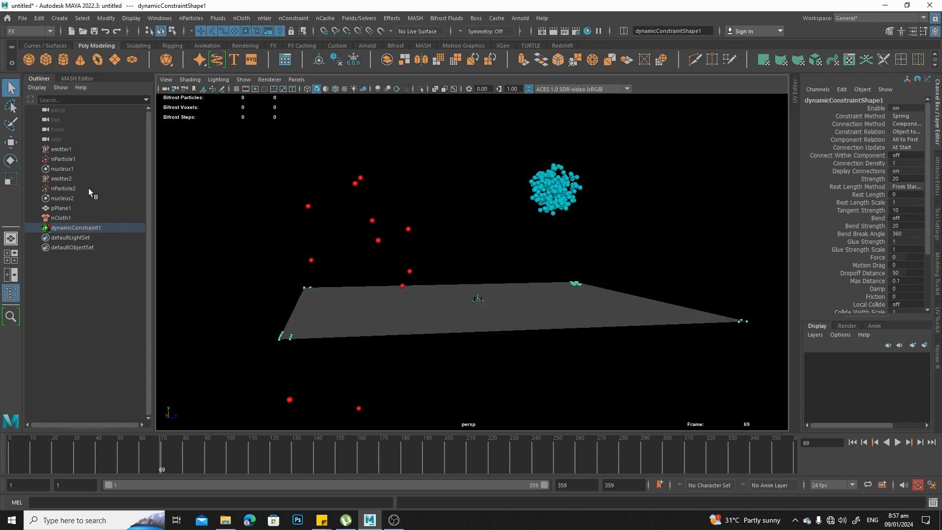
# Step: Set the gravity of the nucleus1 solver to 9.8
pyautogui.click(82, 170)
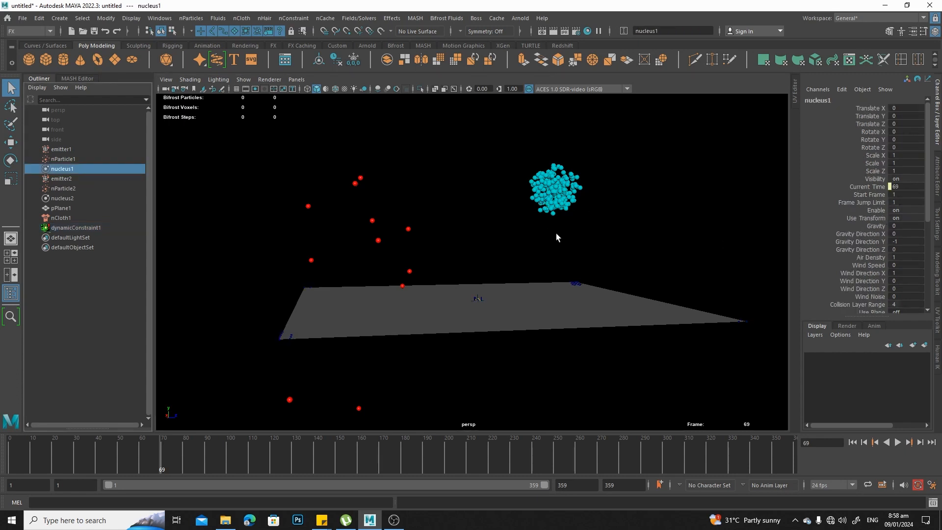
pyautogui.keyDown('alt'); pyautogui.moveTo(555, 233); pyautogui.dragTo(551, 240); pyautogui.keyUp('alt')
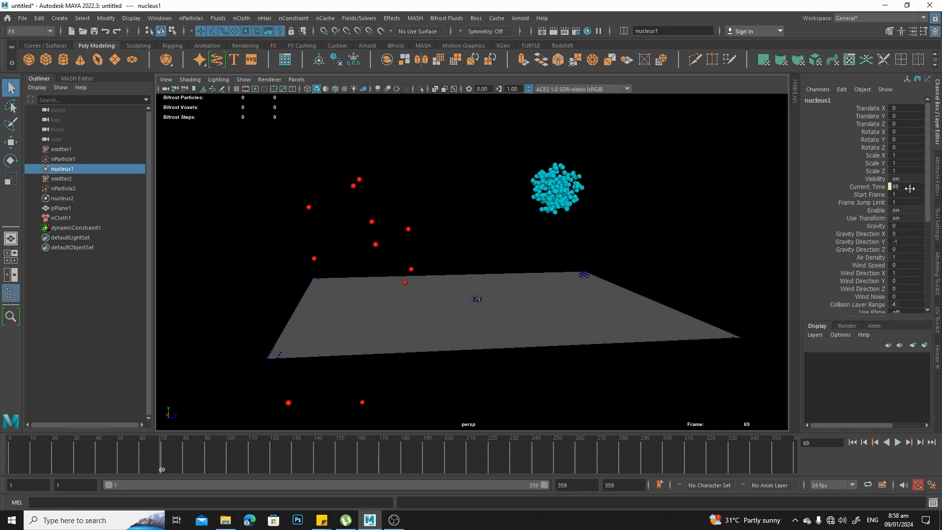
pyautogui.doubleClick(907, 226)
pyautogui.write('9.8')
pyautogui.press('Return')
# Step: Replay the simulation to about frame 169, examine the cyan particles against the pinned cloth, and return to the first frame
pyautogui.click(854, 442)
pyautogui.click(898, 443)
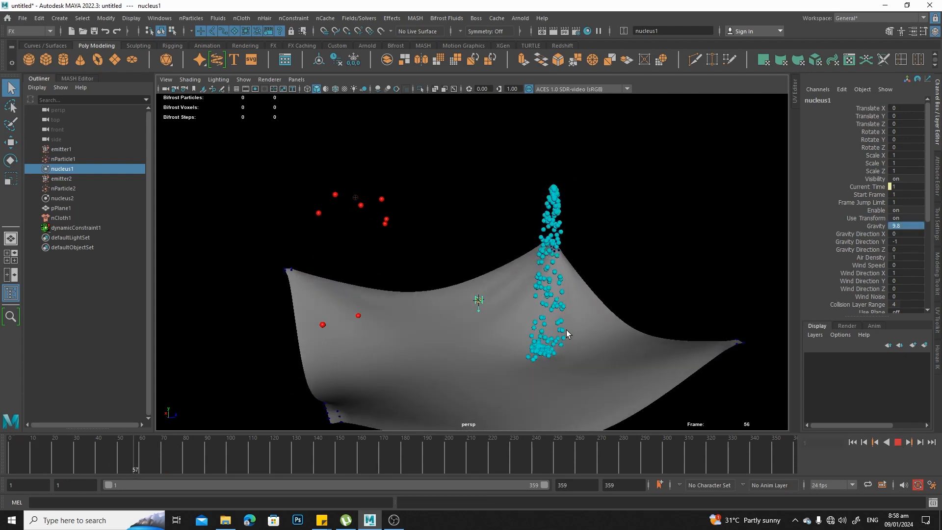
pyautogui.keyDown('alt'); pyautogui.moveTo(560, 289); pyautogui.dragTo(561, 309); pyautogui.keyUp('alt')
pyautogui.keyDown('alt'); pyautogui.moveTo(561, 309); pyautogui.dragTo(622, 270, button='right'); pyautogui.keyUp('alt')
pyautogui.keyDown('alt'); pyautogui.moveTo(622, 270); pyautogui.dragTo(587, 158, button='middle'); pyautogui.keyUp('alt')
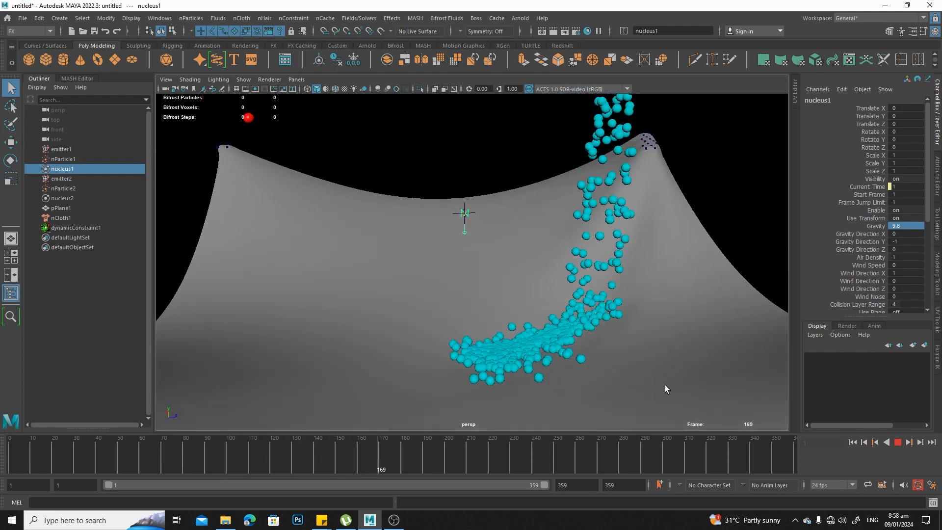
pyautogui.click(852, 442)
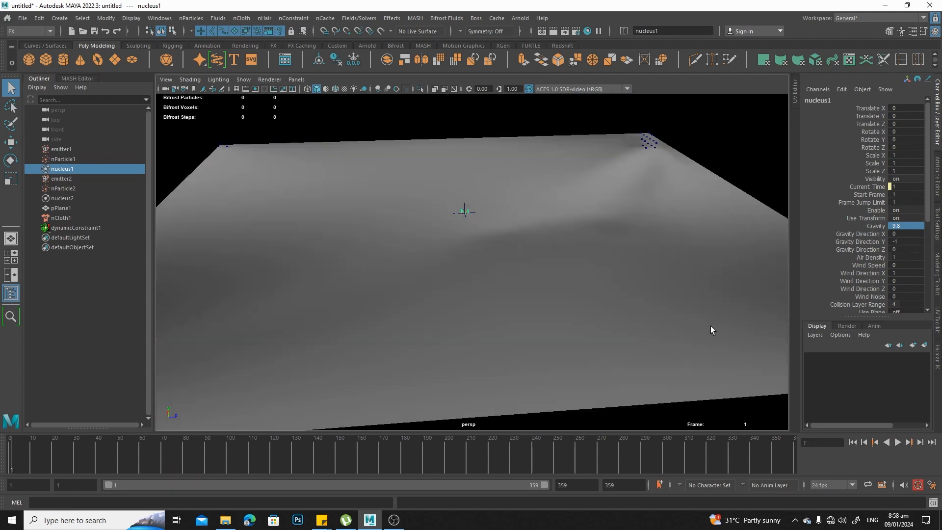
# Step: Move emitter2 to about Z 1.21 and emitter1 to about Z -2.85 so both sit above the cloth's middle
pyautogui.keyDown('alt'); pyautogui.moveTo(710, 331); pyautogui.dragTo(534, 221); pyautogui.keyUp('alt')
pyautogui.click(538, 216)
pyautogui.press('w')
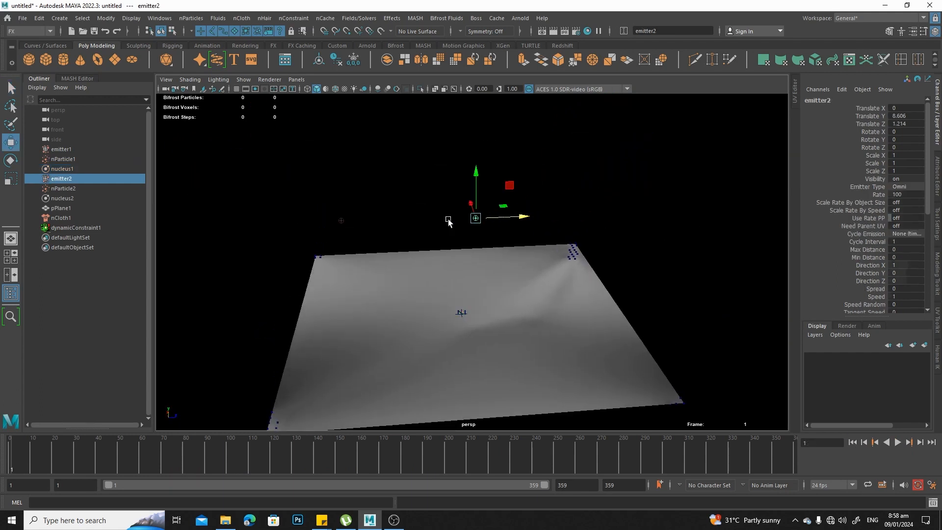
pyautogui.press('q')
pyautogui.keyDown('alt'); pyautogui.moveTo(513, 246); pyautogui.dragTo(482, 290); pyautogui.keyUp('alt')
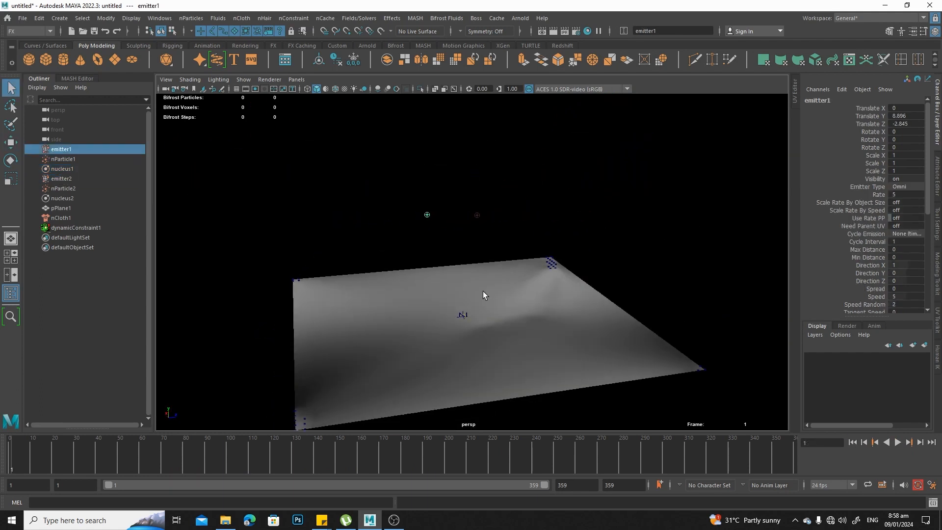
# Step: Play the simulation to about frame 14 and assign the red nParticle1 to the nucleus1 solver
pyautogui.click(897, 442)
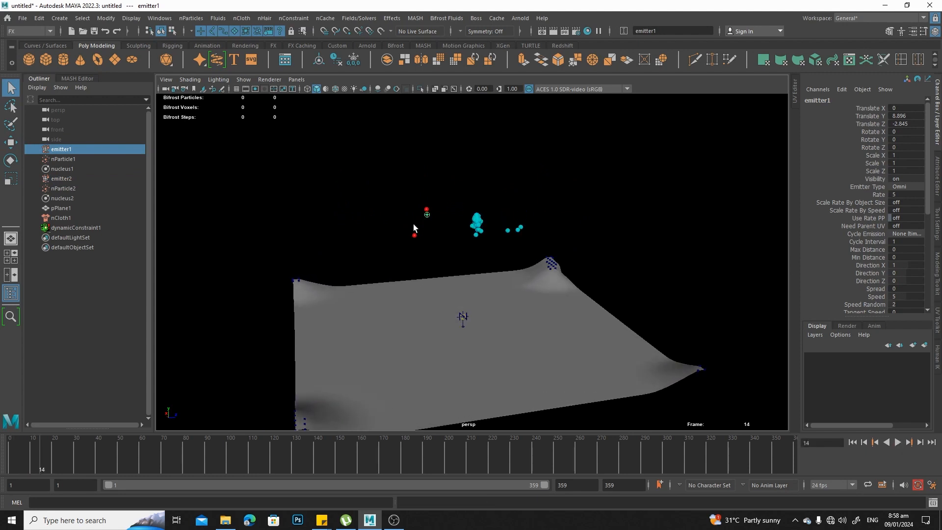
pyautogui.moveTo(424, 243); pyautogui.dragTo(426, 242)
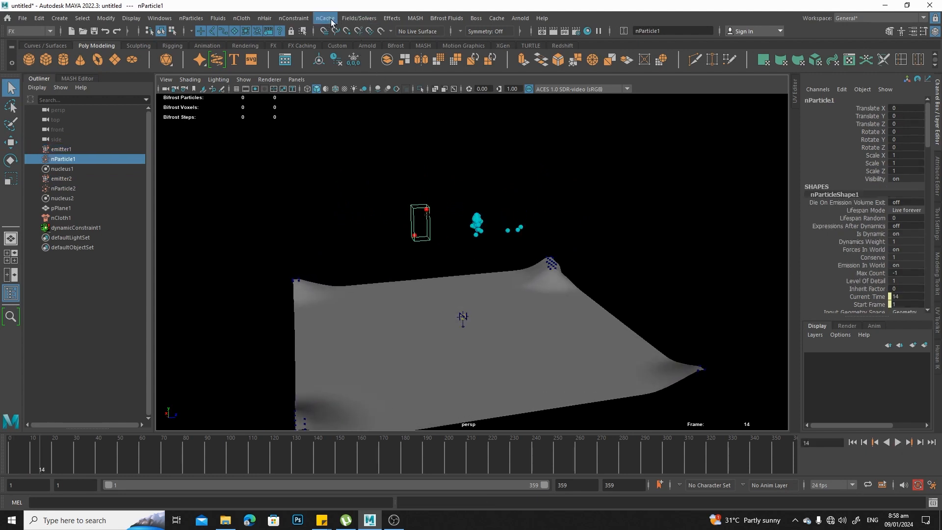
pyautogui.click(359, 18)
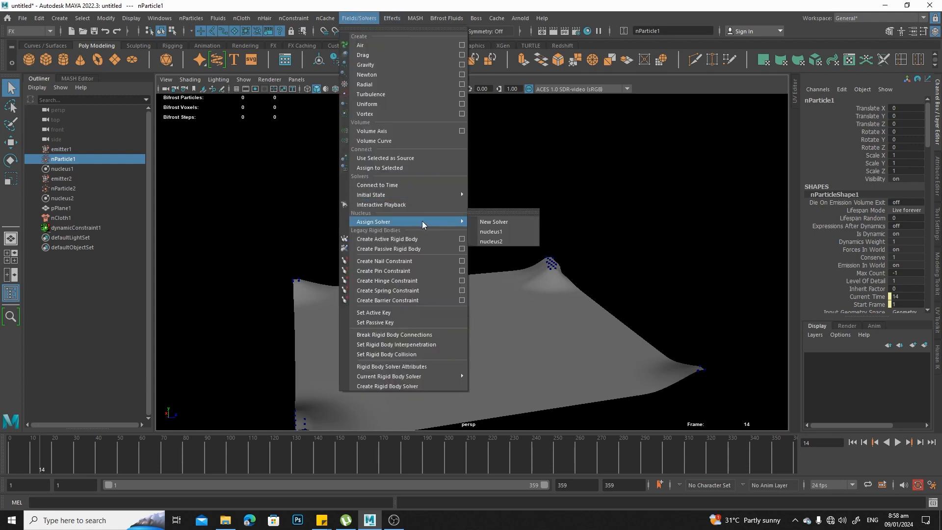
pyautogui.click(490, 232)
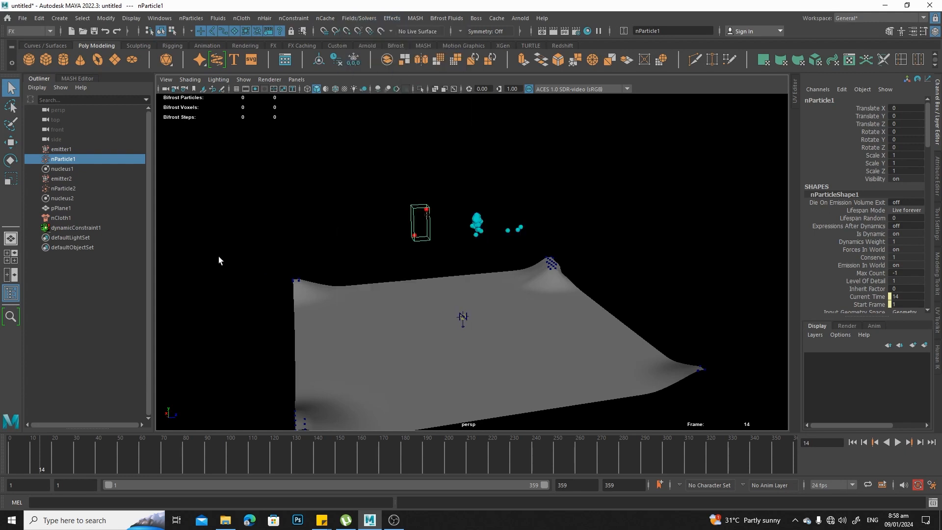
# Step: Set emitter1's emission rate to 150 particles per second
pyautogui.click(258, 200)
pyautogui.click(95, 155)
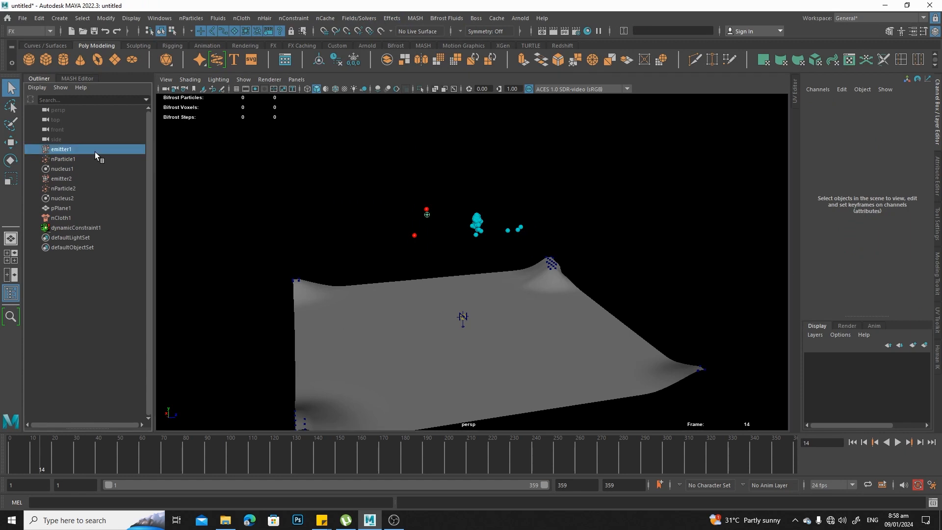
pyautogui.hotkey('ctrl', 'a')
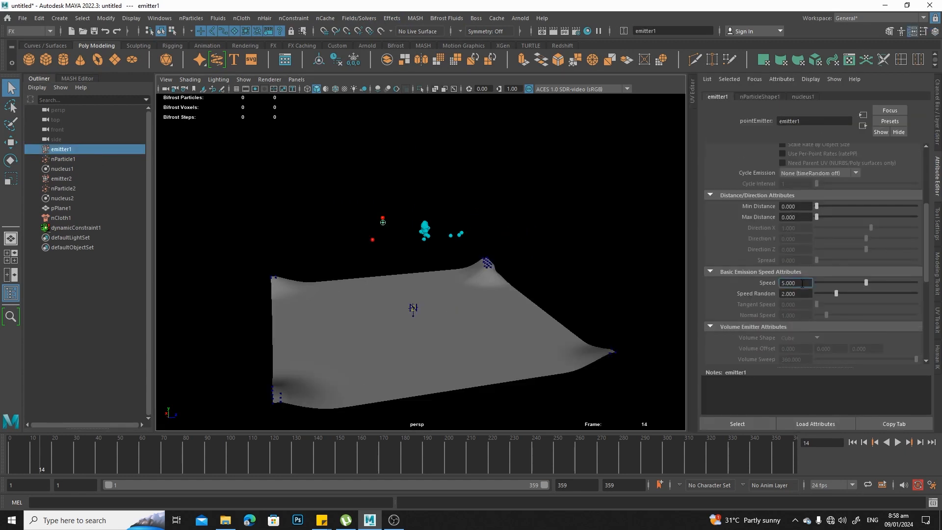
pyautogui.scroll(5, 844, 262)
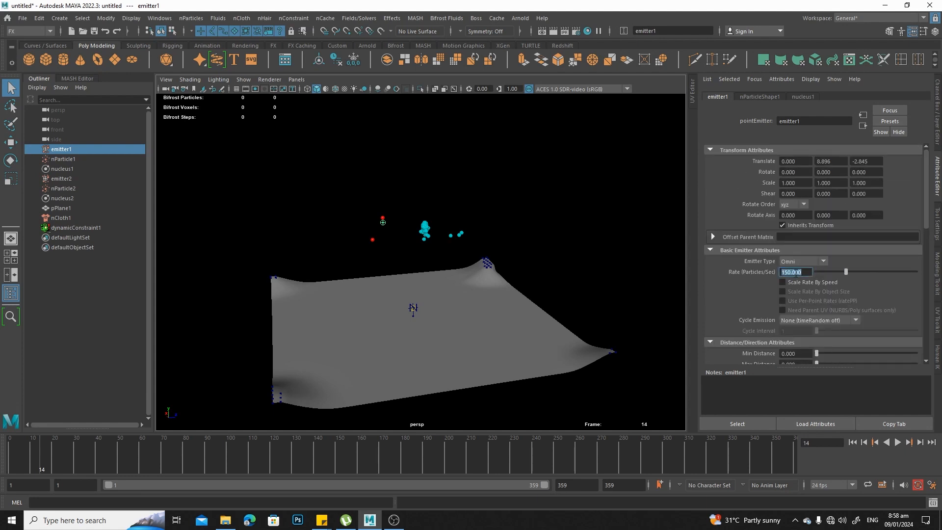
# Step: Replay the simulation from the first frame to about frame 211 and examine the red and cyan particles colliding on the cloth
pyautogui.click(851, 443)
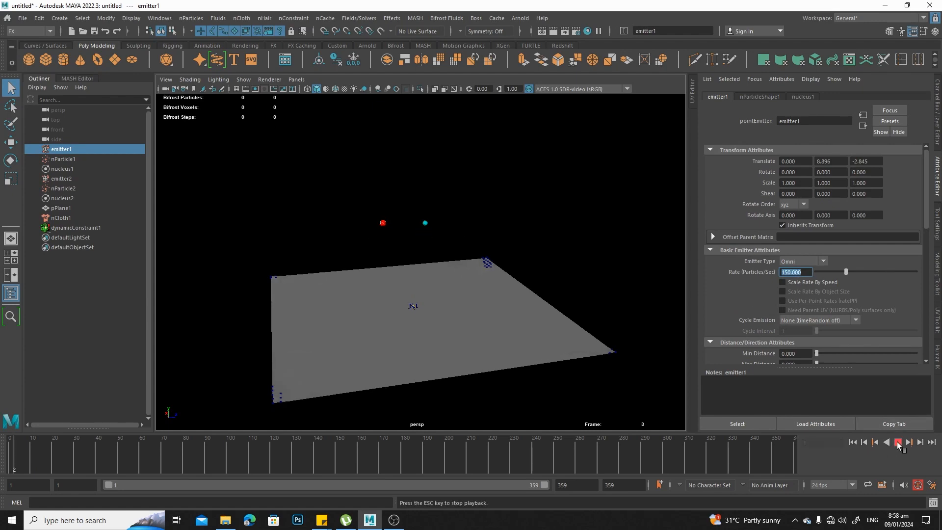
pyautogui.scroll(3, 499, 267)
pyautogui.keyDown('alt'); pyautogui.moveTo(499, 266); pyautogui.dragTo(563, 275, button='middle'); pyautogui.keyUp('alt')
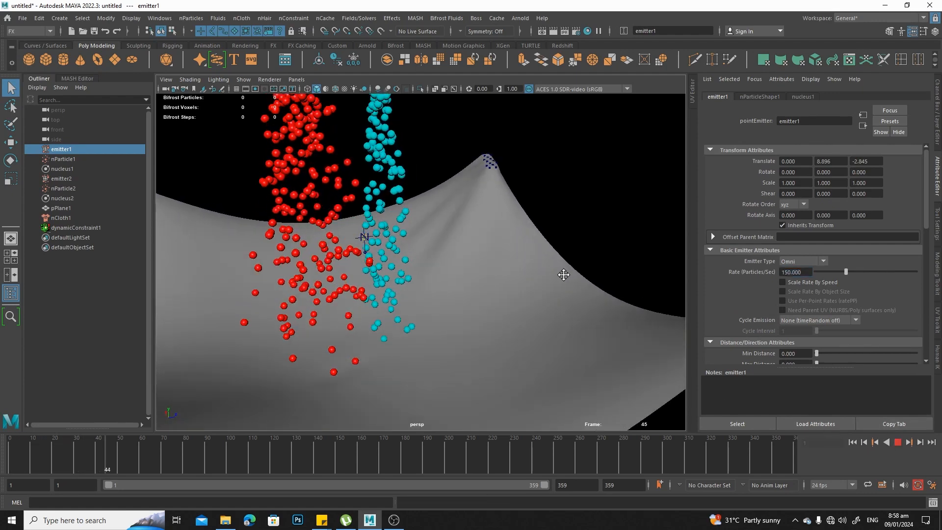
pyautogui.keyDown('alt'); pyautogui.moveTo(557, 314); pyautogui.dragTo(458, 355); pyautogui.keyUp('alt')
pyautogui.scroll(3, 496, 351)
pyautogui.scroll(3, 458, 355)
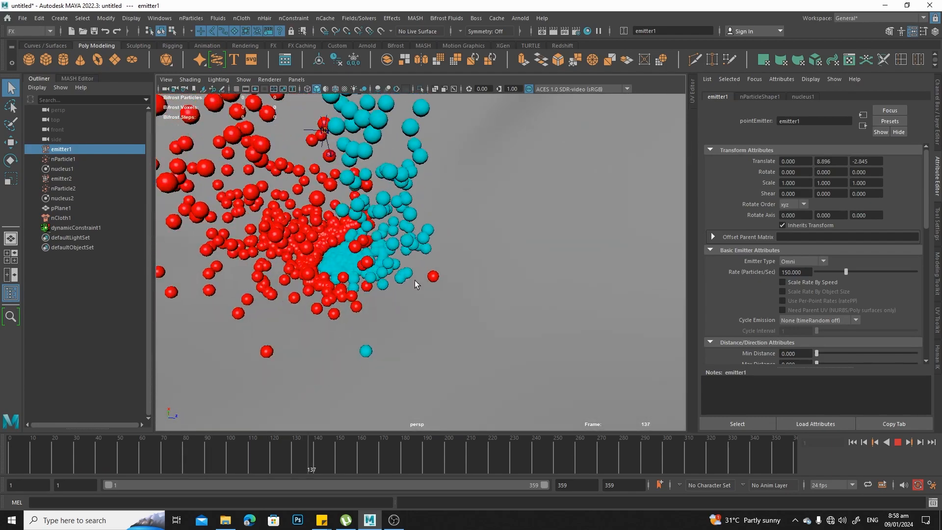
pyautogui.keyDown('alt'); pyautogui.moveTo(392, 310); pyautogui.dragTo(372, 302); pyautogui.keyUp('alt')
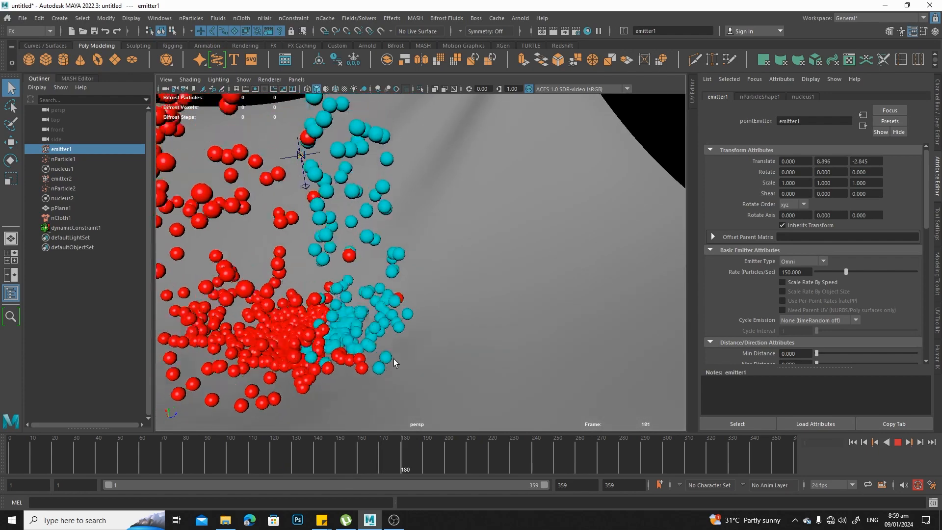
pyautogui.keyDown('alt'); pyautogui.moveTo(394, 363); pyautogui.dragTo(409, 316); pyautogui.keyUp('alt')
pyautogui.scroll(-3, 408, 315)
pyautogui.scroll(-1, 380, 272)
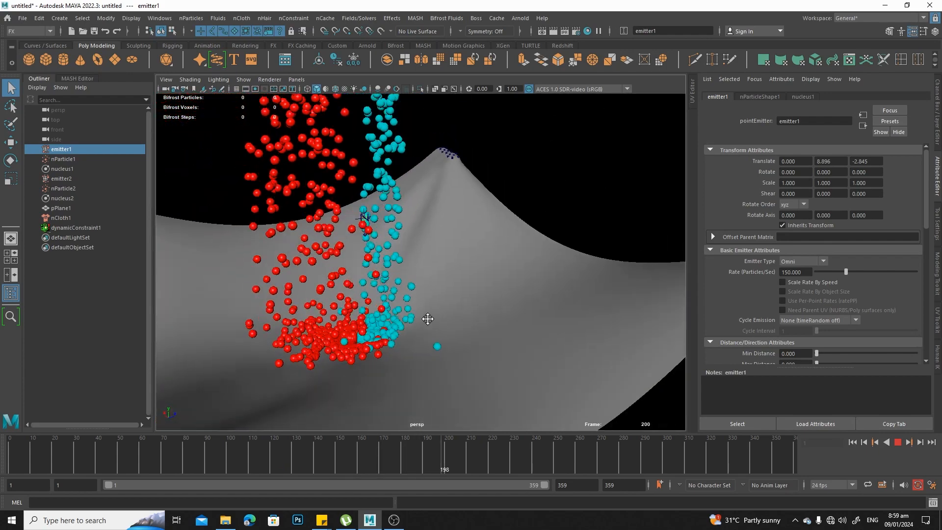
pyautogui.scroll(-2, 428, 319)
pyautogui.scroll(-3, 469, 291)
pyautogui.press('Escape')
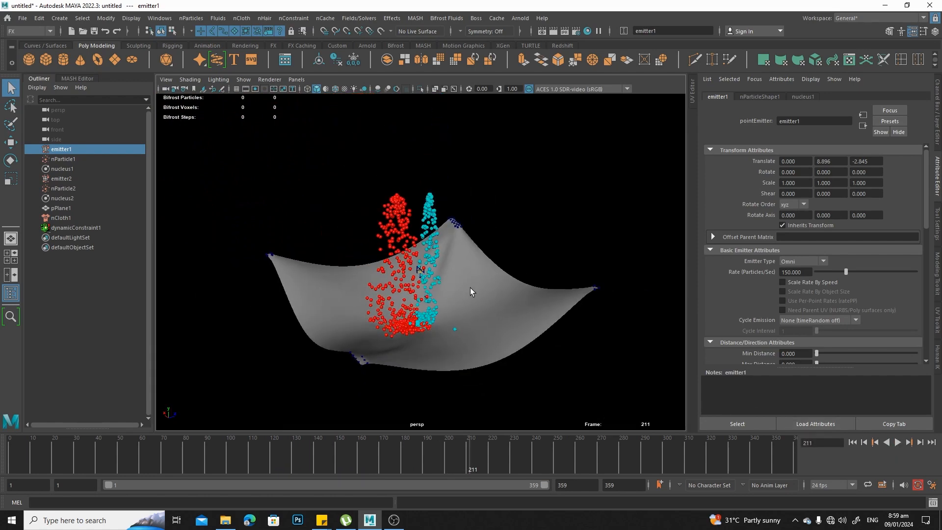
# Step: Select the dynamic constraint that pins the cloth's corners and examine the pinned corners around the particles
pyautogui.keyDown('alt'); pyautogui.moveTo(523, 296); pyautogui.dragTo(496, 290); pyautogui.keyUp('alt')
pyautogui.scroll(3, 497, 287)
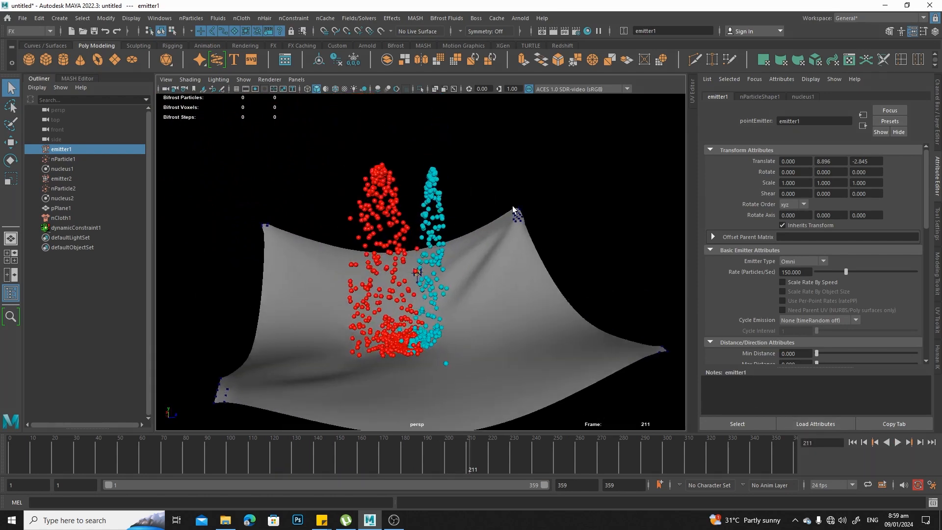
pyautogui.moveTo(512, 200); pyautogui.dragTo(541, 236)
pyautogui.keyDown('ctrl'); pyautogui.click(530, 293); pyautogui.keyUp('ctrl')
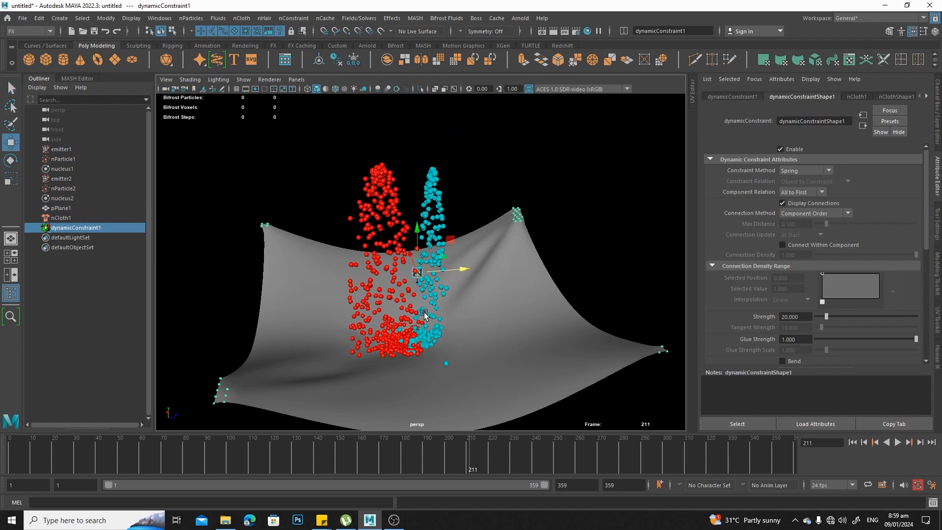
pyautogui.keyDown('alt'); pyautogui.moveTo(424, 316); pyautogui.dragTo(449, 315); pyautogui.keyUp('alt')
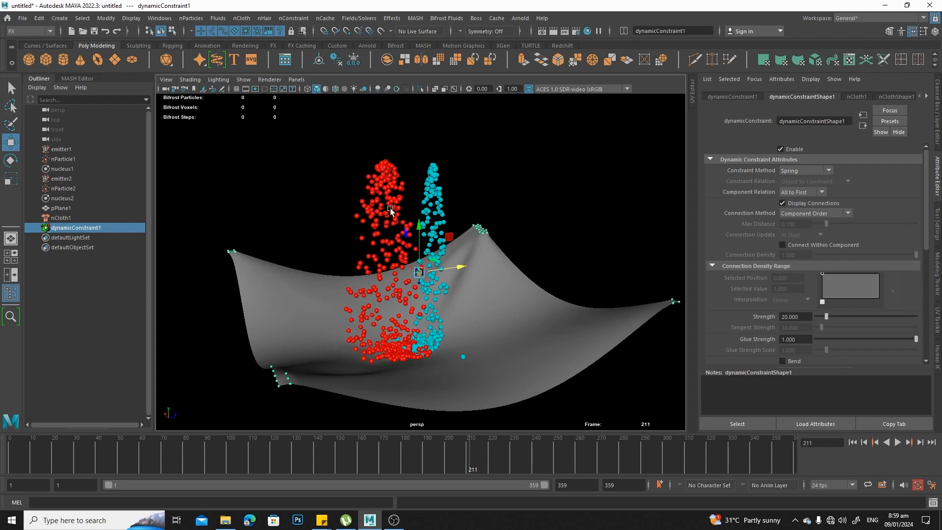
pyautogui.keyDown('alt'); pyautogui.moveTo(440, 286); pyautogui.dragTo(478, 313); pyautogui.keyUp('alt')
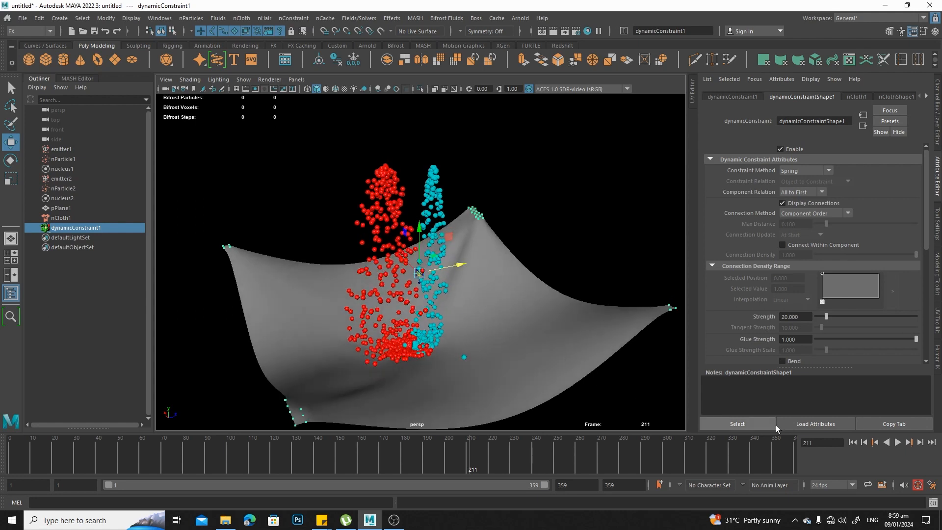
# Step: Replay the simulation from the first frame to about frame 121 and stop it with the particles piled on the cloth
pyautogui.click(852, 443)
pyautogui.click(896, 443)
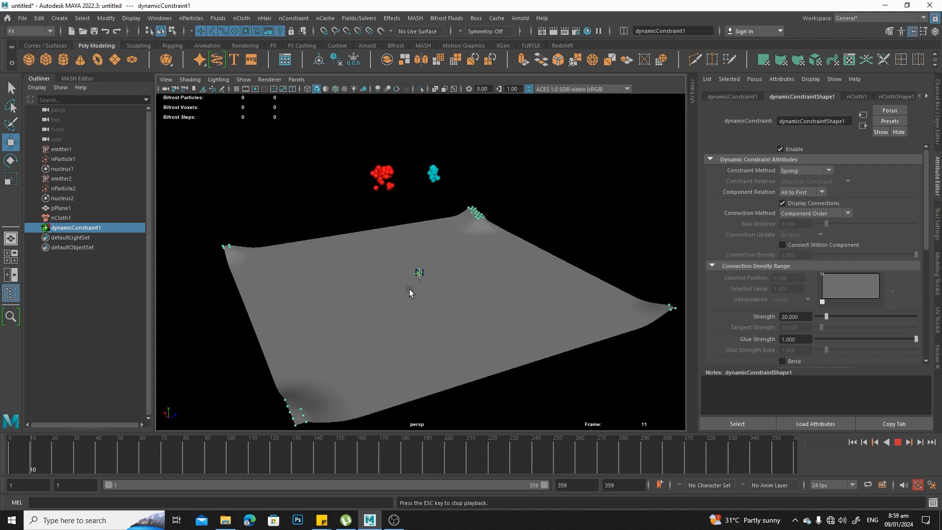
pyautogui.scroll(5, 515, 309)
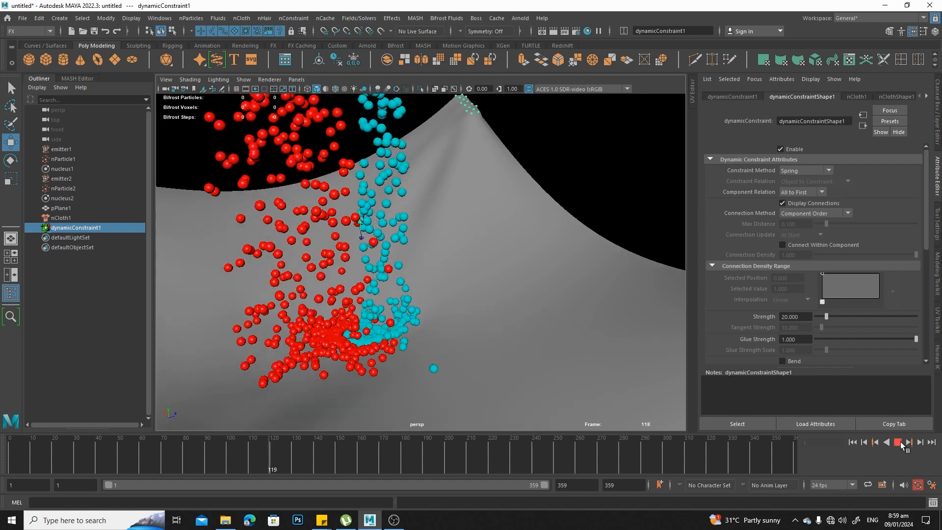
pyautogui.click(899, 443)
pyautogui.scroll(-3, 534, 262)
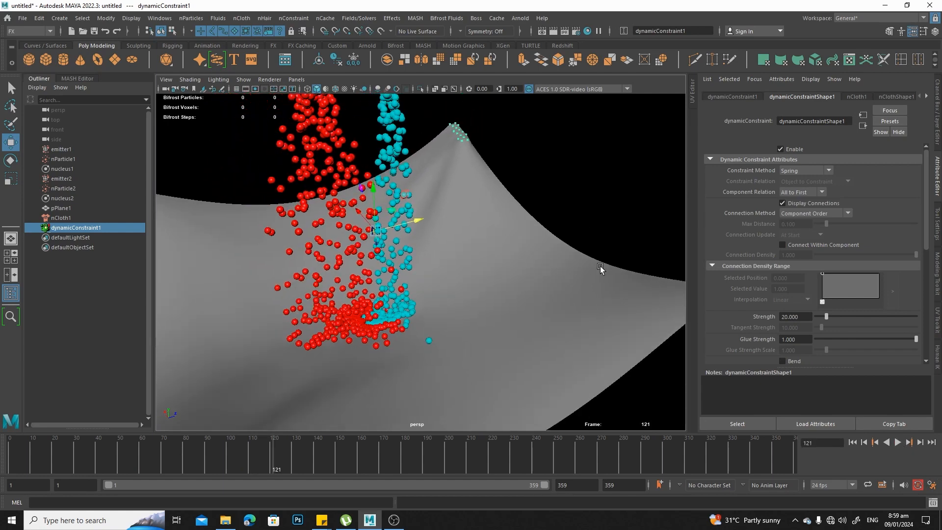
# Step: Key dynamicConstraint1's translation at frame 121, raise it to about Y 5.08 at frame 124, and lower it to about Y -3.84 at frame 129
pyautogui.click(937, 138)
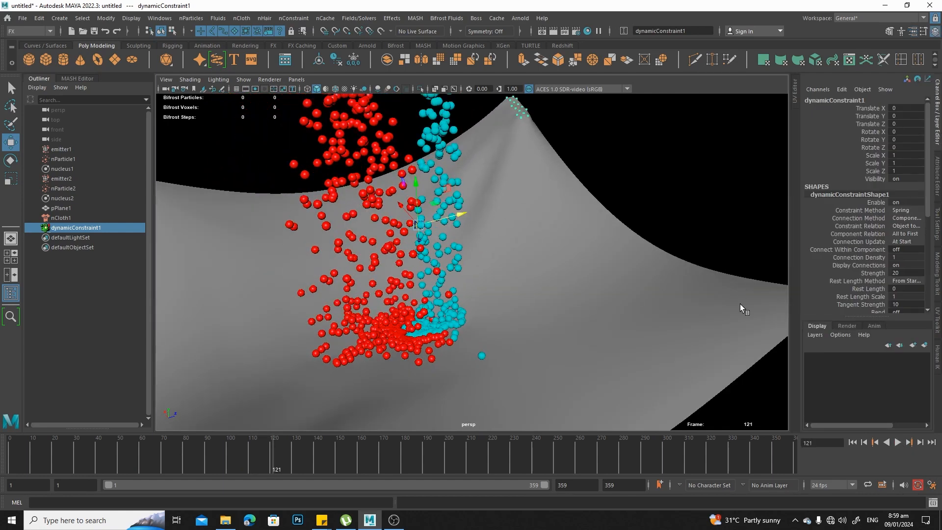
pyautogui.rightClick(883, 122)
pyautogui.click(880, 138)
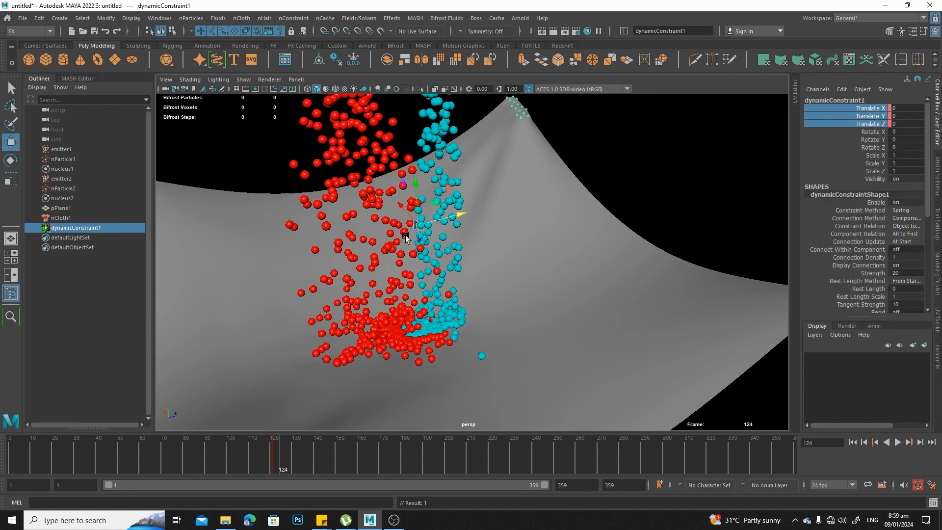
pyautogui.moveTo(418, 188); pyautogui.dragTo(400, 84)
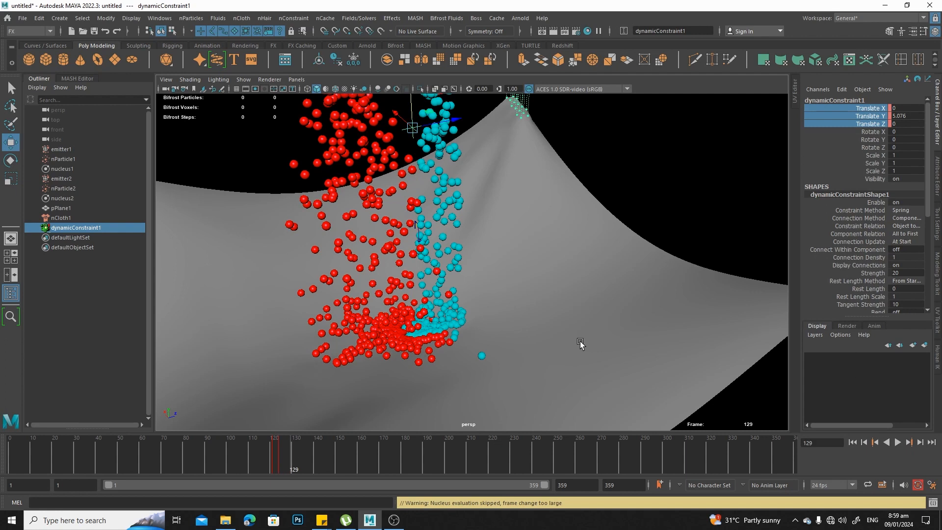
pyautogui.moveTo(413, 111); pyautogui.dragTo(413, 276)
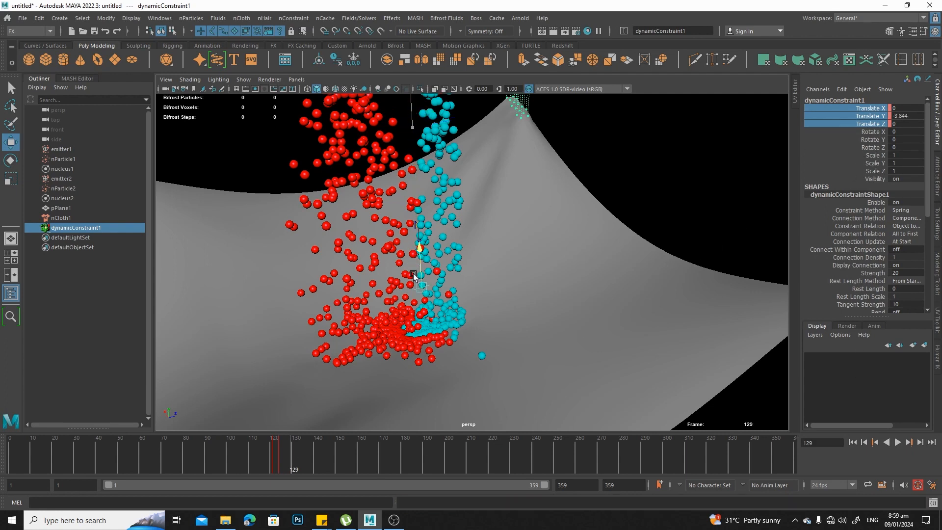
# Step: Replay the simulation from the first frame to about frame 292 and examine how the animated corner constraint tosses the particles on the cloth
pyautogui.click(852, 442)
pyautogui.click(897, 441)
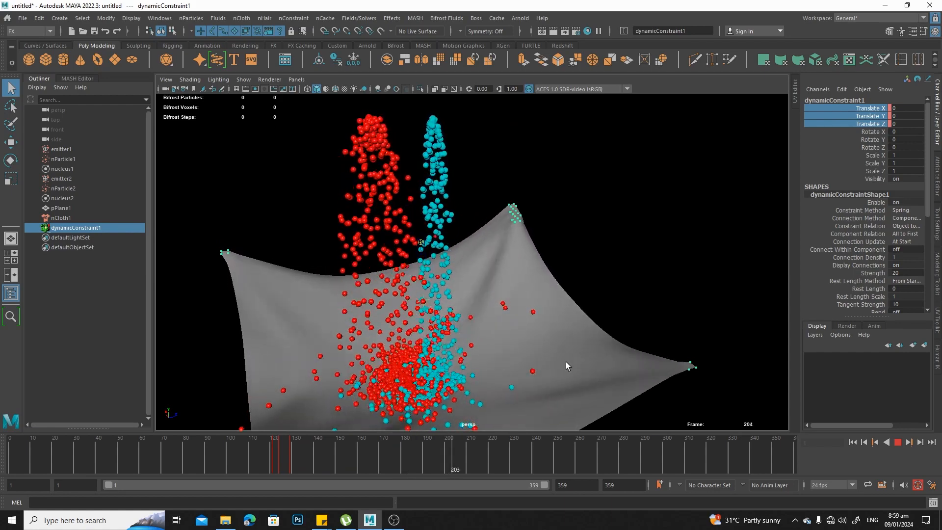
pyautogui.keyDown('alt'); pyautogui.moveTo(529, 352); pyautogui.dragTo(548, 382); pyautogui.keyUp('alt')
pyautogui.keyDown('alt'); pyautogui.moveTo(557, 330); pyautogui.dragTo(559, 320); pyautogui.keyUp('alt')
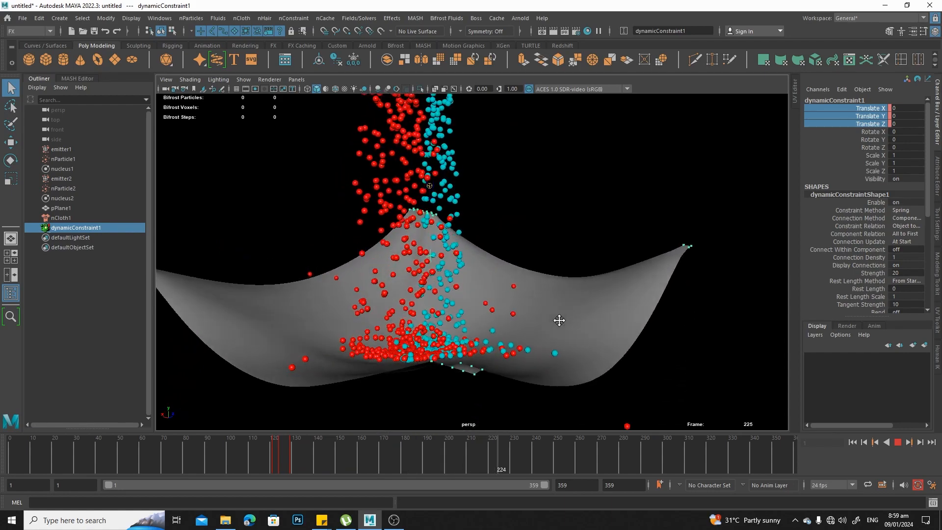
pyautogui.keyDown('alt'); pyautogui.moveTo(623, 349); pyautogui.dragTo(604, 352); pyautogui.keyUp('alt')
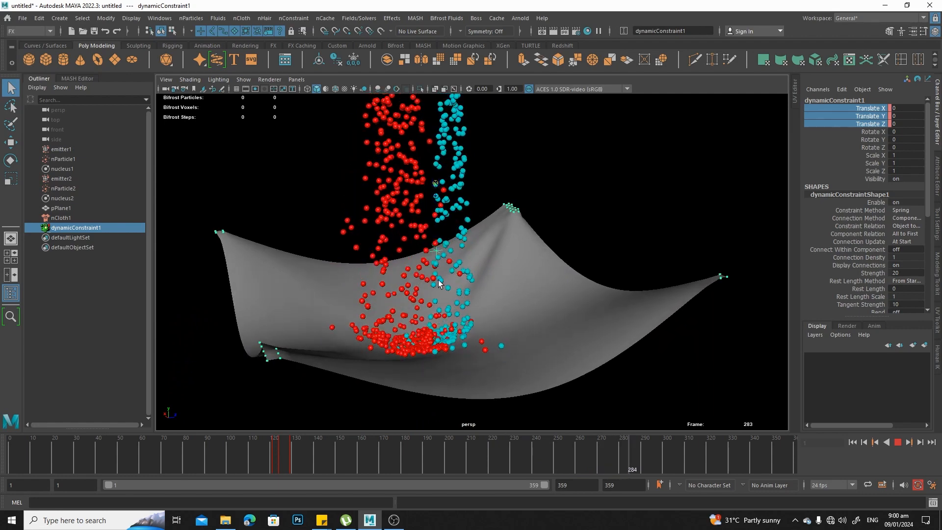
pyautogui.keyDown('alt'); pyautogui.moveTo(581, 325); pyautogui.dragTo(430, 354); pyautogui.keyUp('alt')
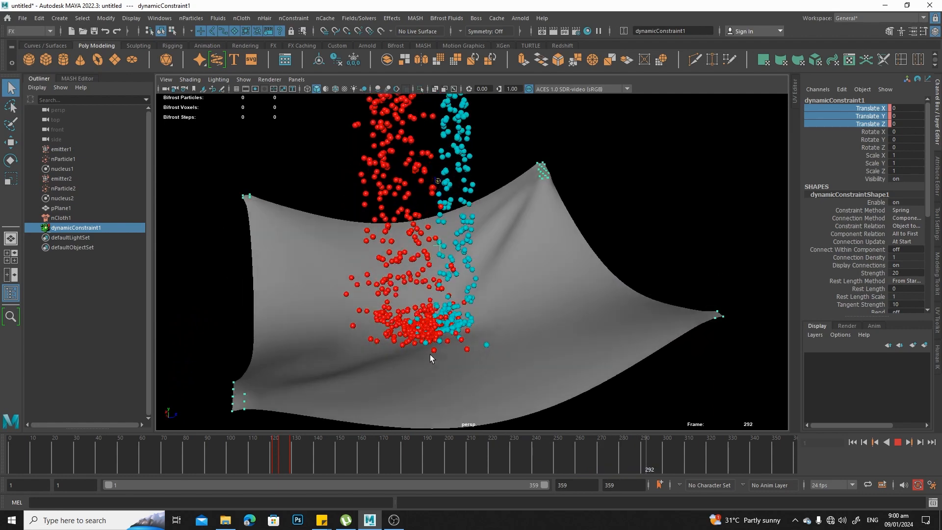